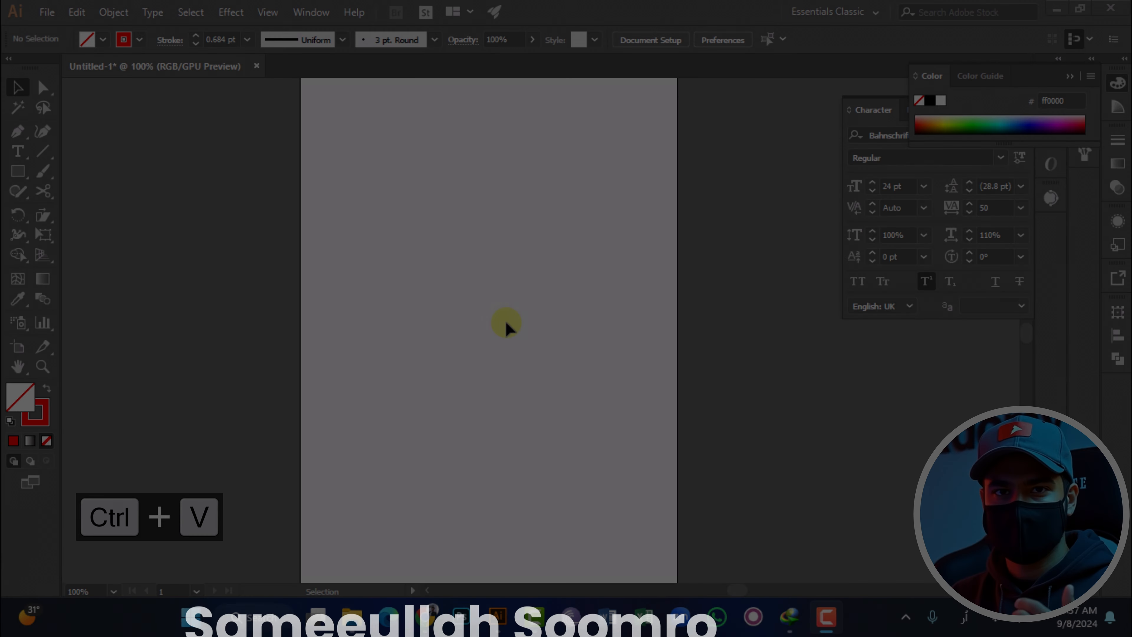
Step: Paste the portrait photo into the document and move it over the lower part of the artboard
click(497, 316)
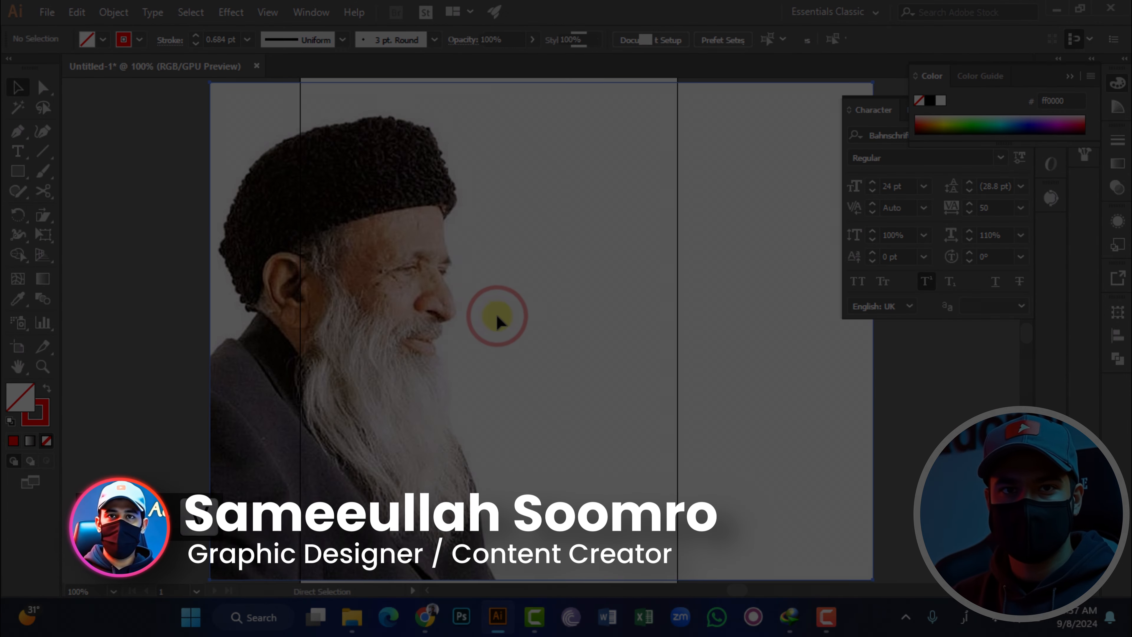
drag(357, 326, 466, 322)
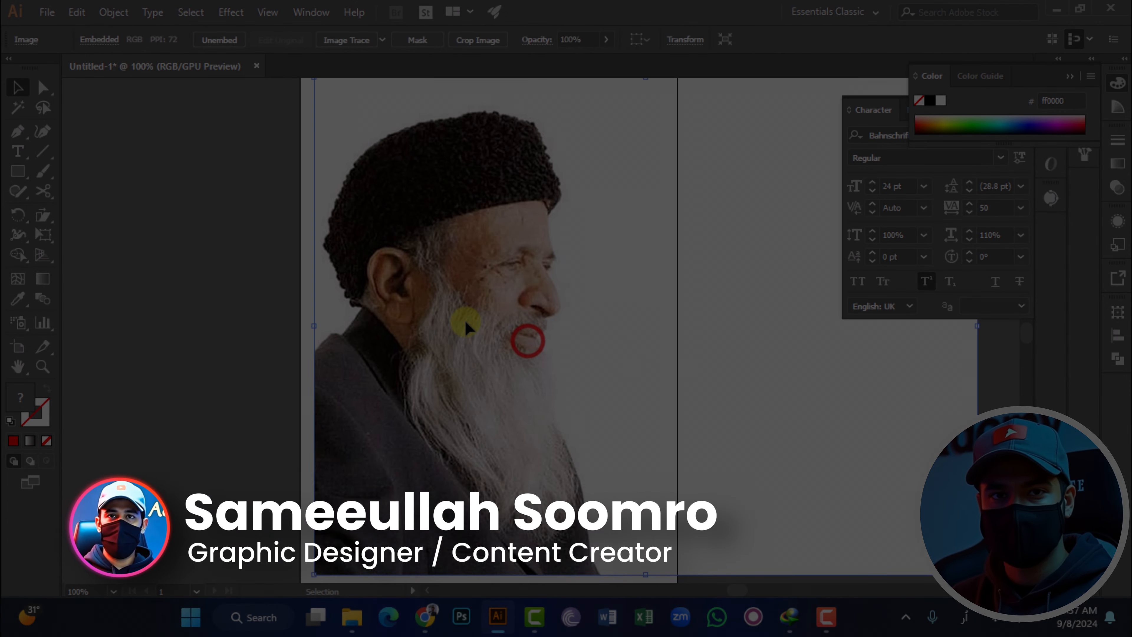
scroll(465, 321, down, 2)
scroll(466, 321, up, 1)
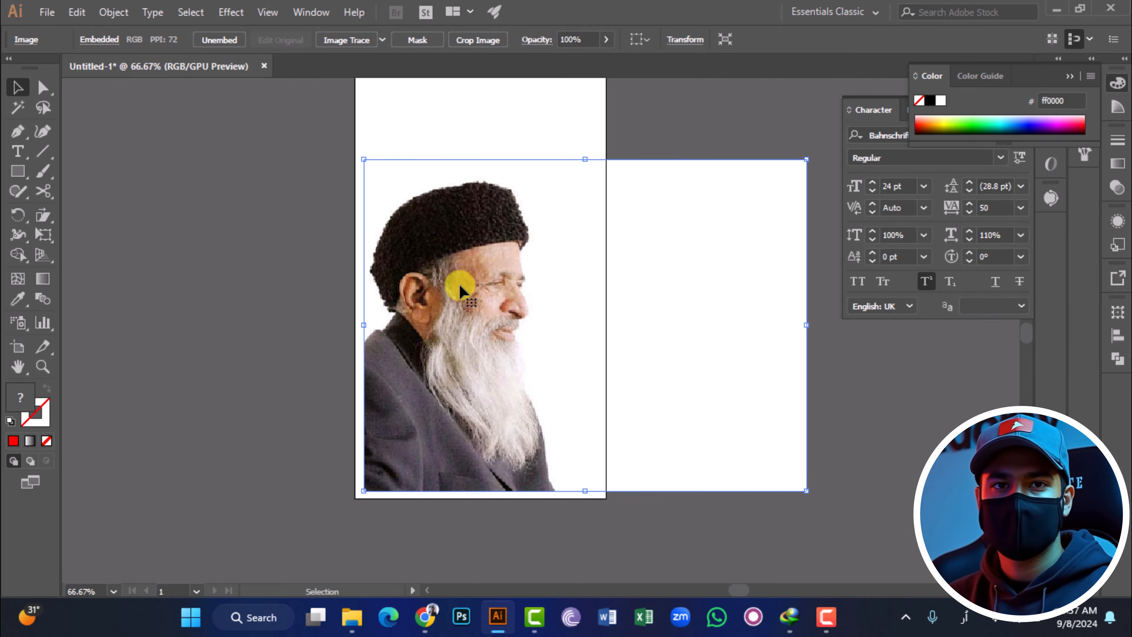
Step: Image-trace the portrait in black and white with the threshold set to 154
click(334, 46)
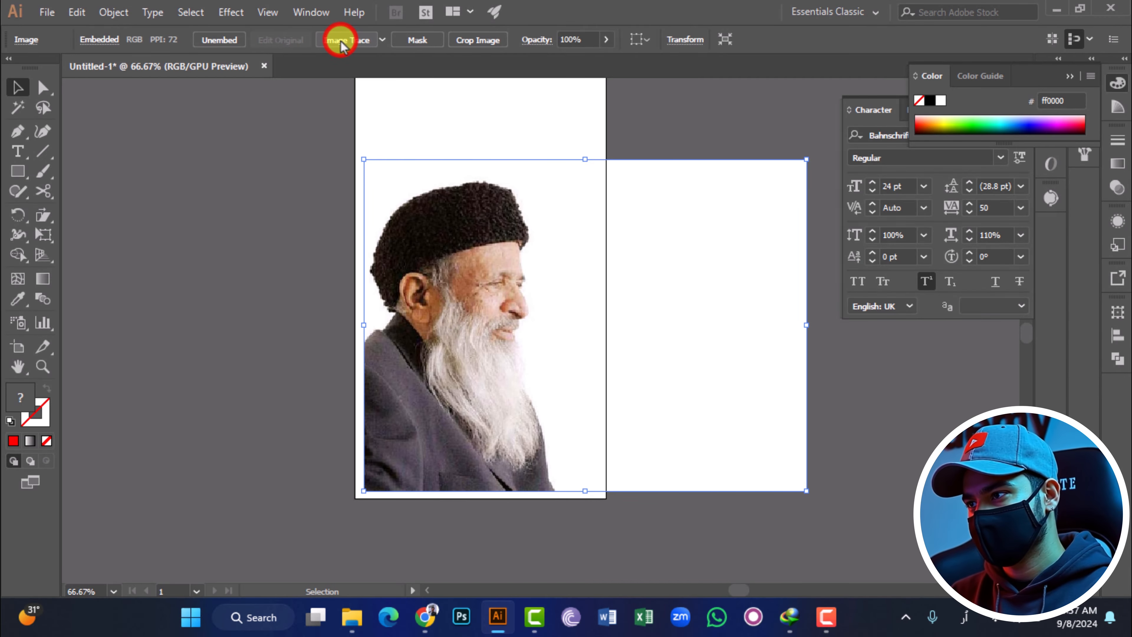
click(185, 40)
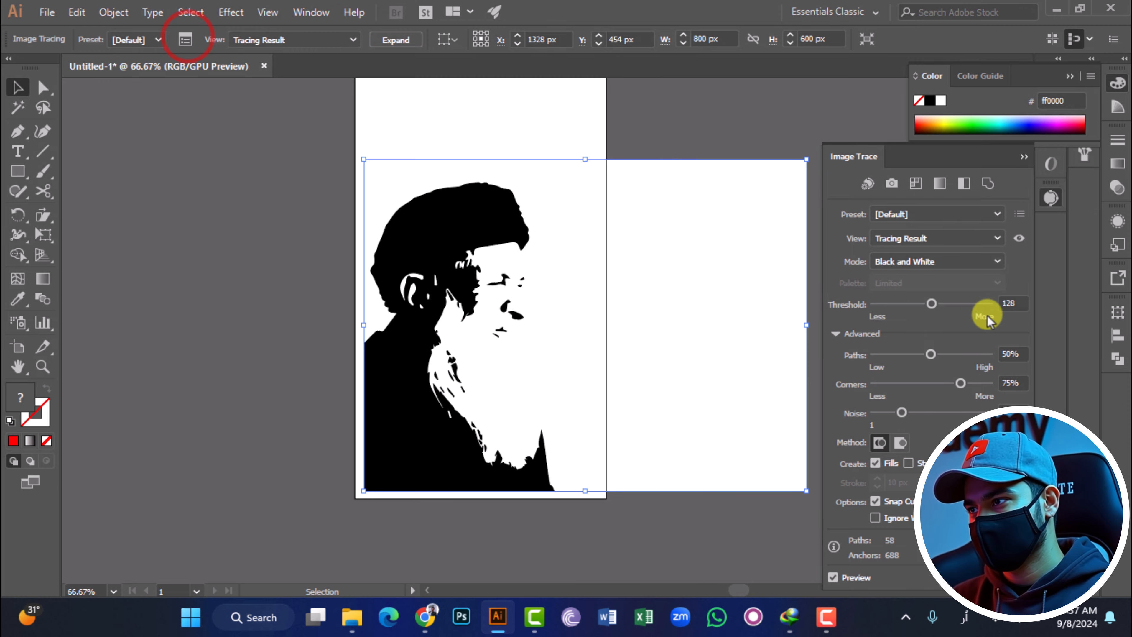
text(141)
key(Return)
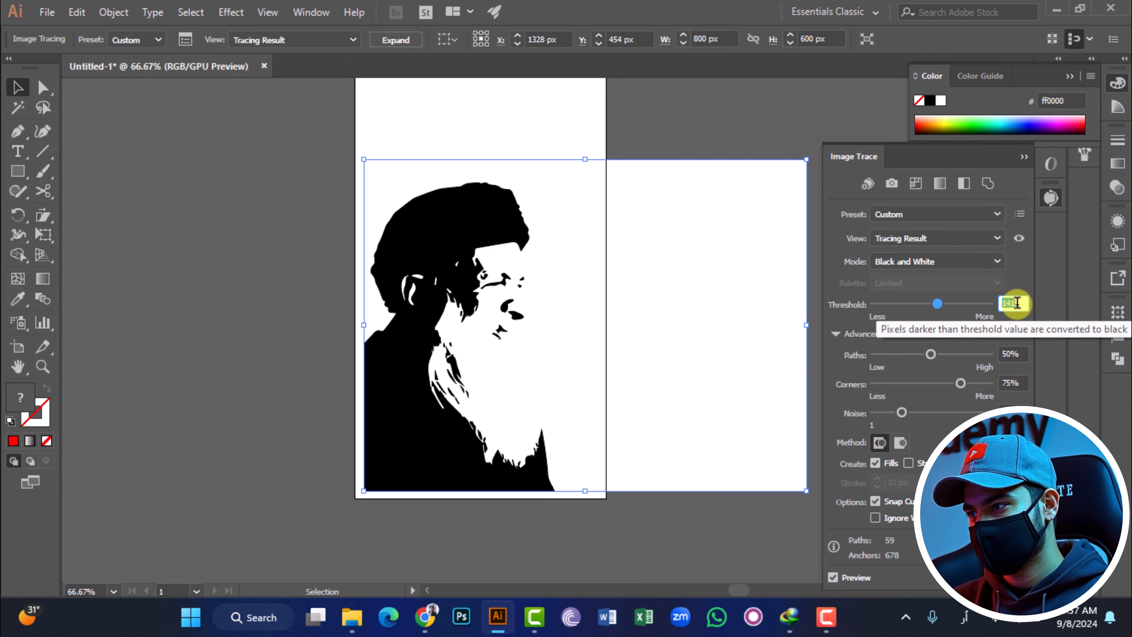
scroll(1018, 304, up, 8)
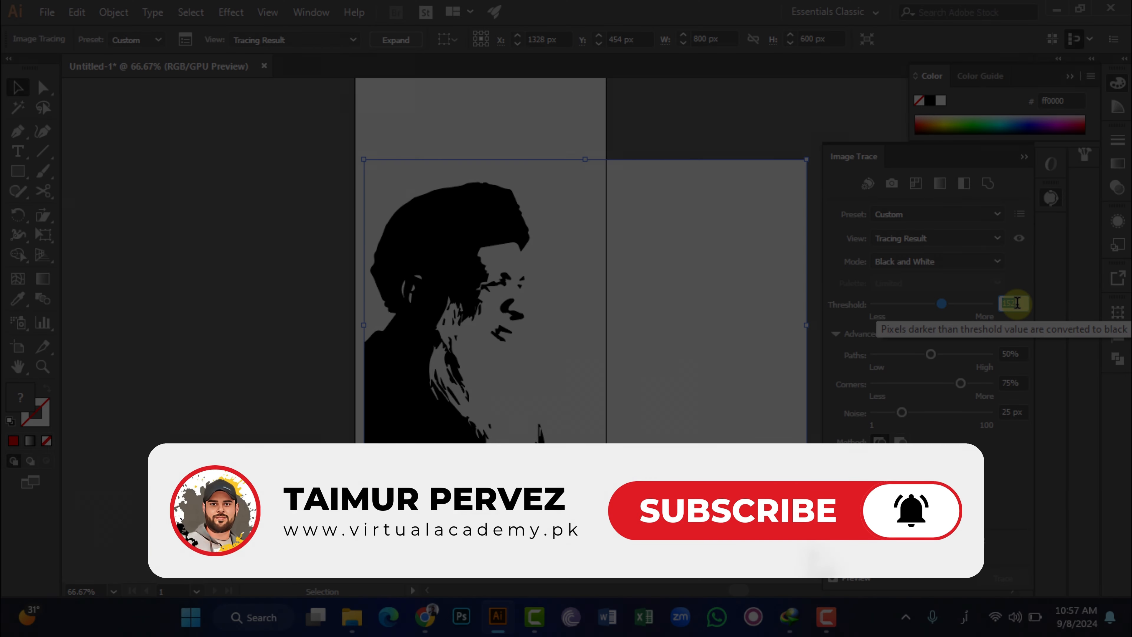
scroll(1017, 303, up, 3)
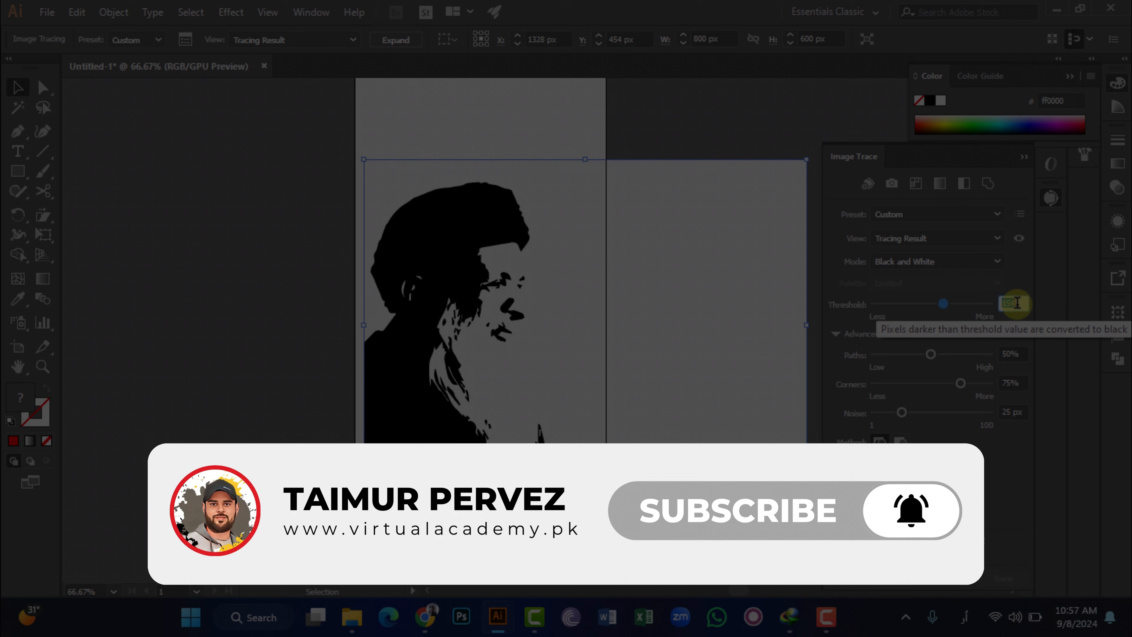
scroll(1018, 304, down, 4)
Step: Set the tracing's paths to 97% and corners to 86%, and ignore white
click(1010, 352)
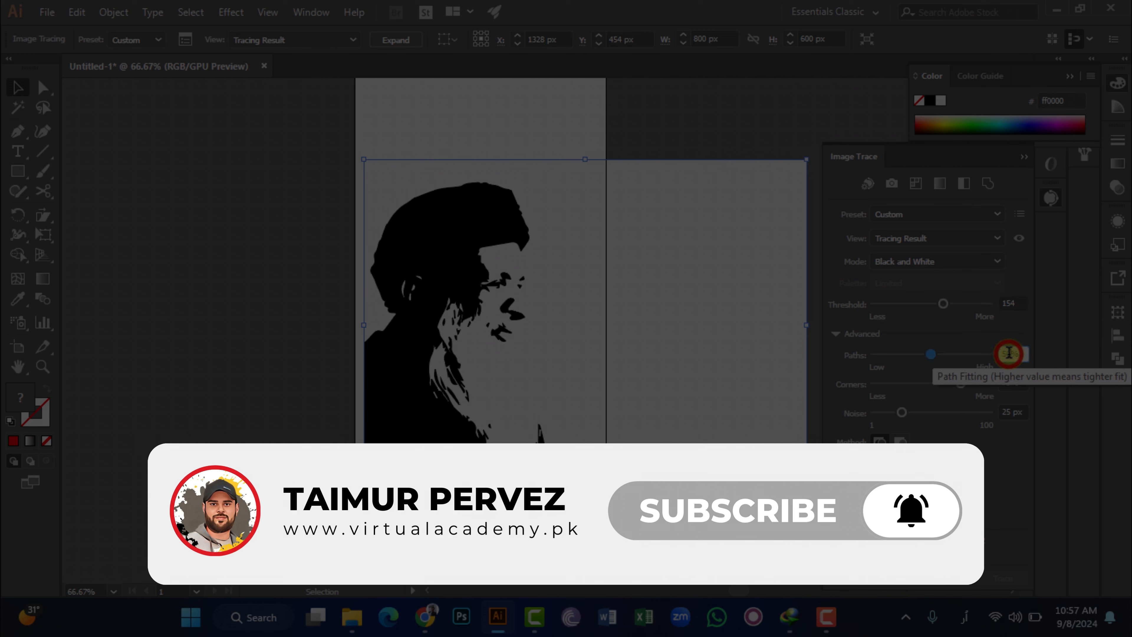
scroll(1009, 352, up, 20)
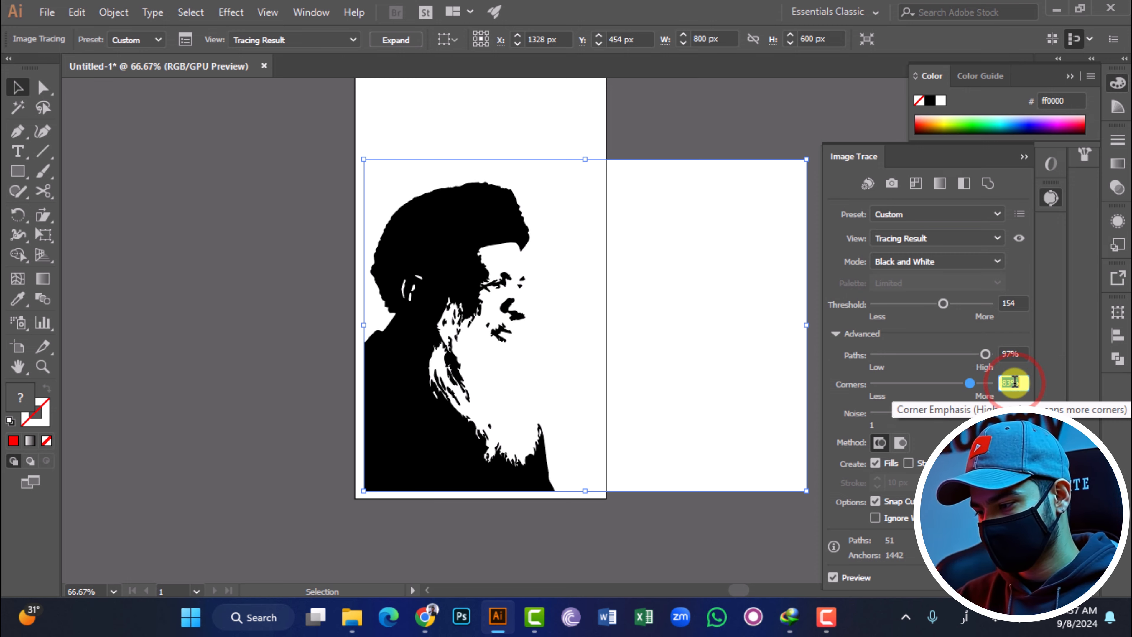
click(887, 520)
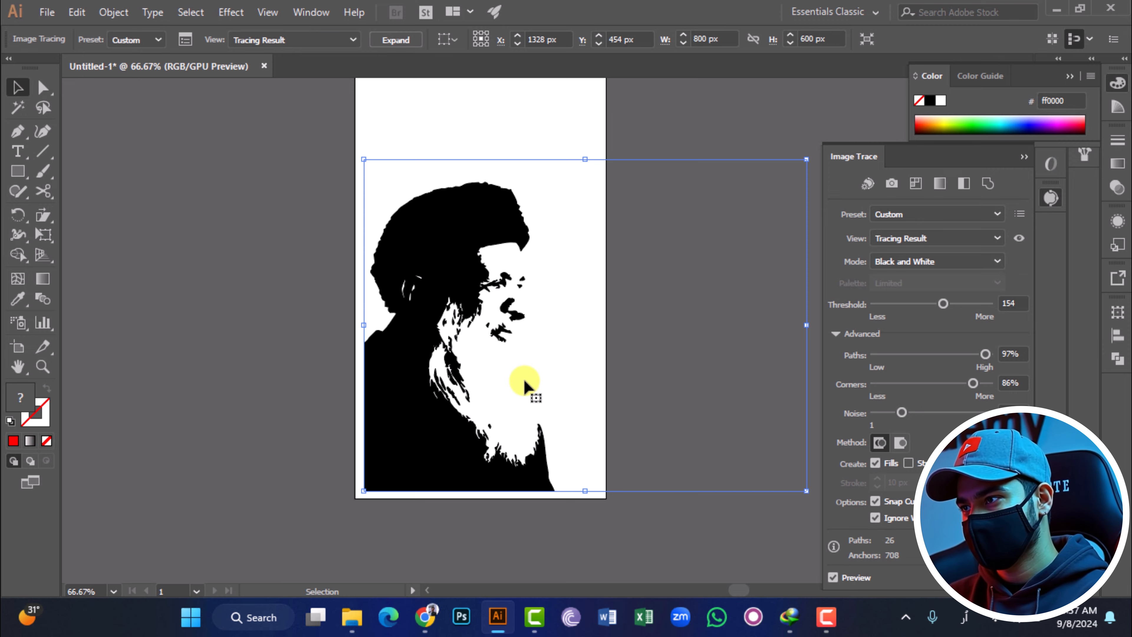
Step: Move the traced portrait into the artboard's lower-left corner and expand it into vector shapes
drag(424, 395, 415, 407)
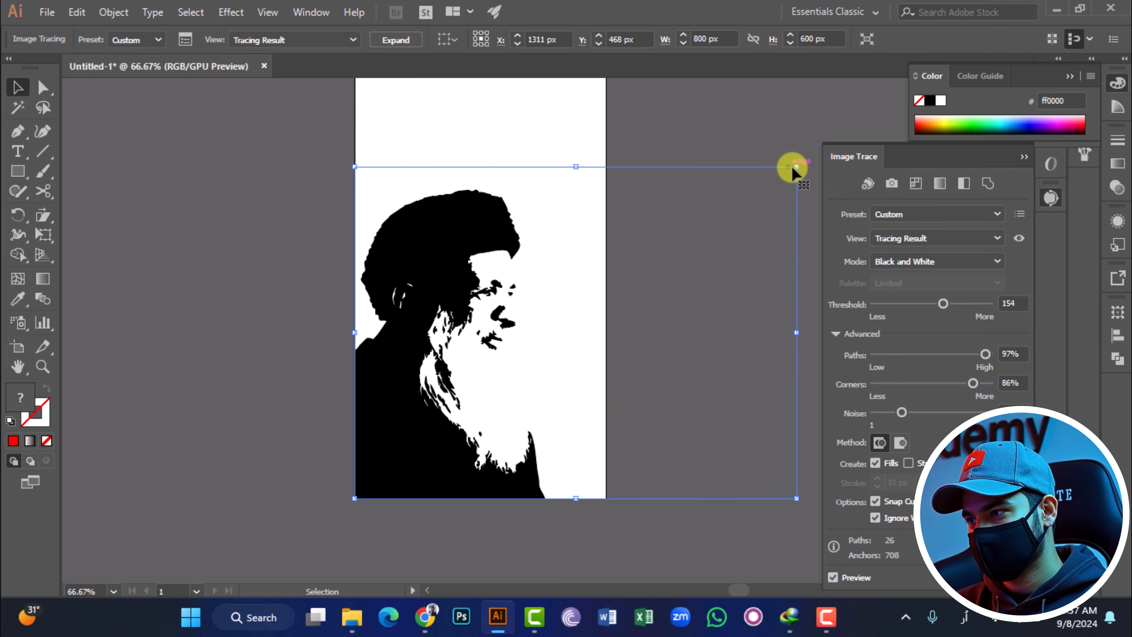
click(776, 119)
click(500, 305)
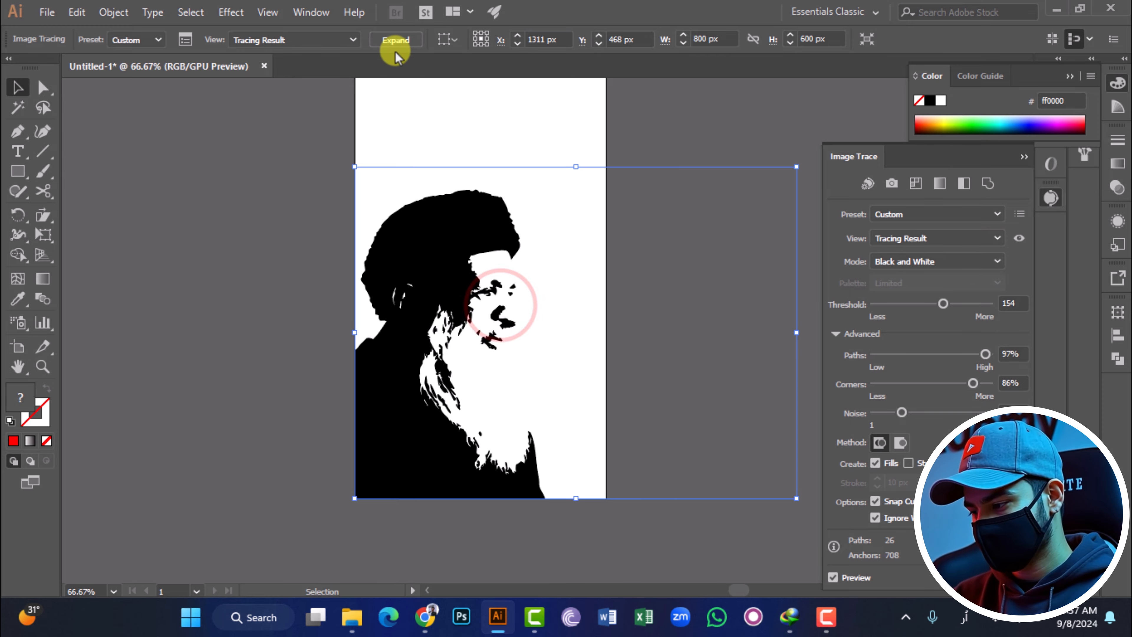
click(398, 41)
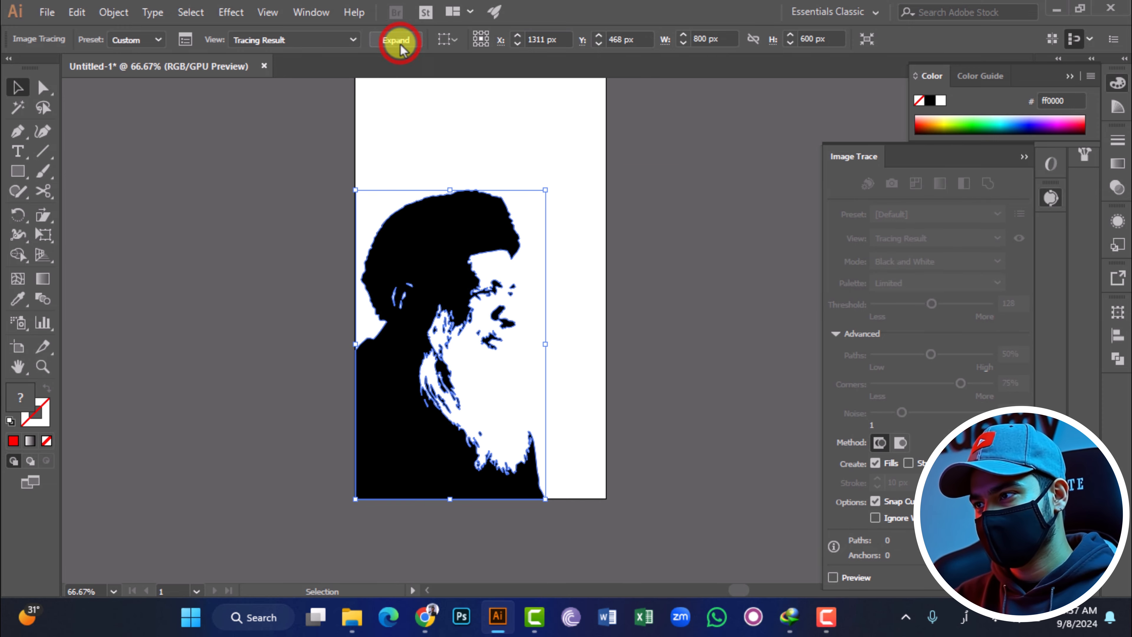
Step: Scale the expanded portrait up from its upper-right corner until it spans the artboard's full width
scroll(545, 194, up, 2)
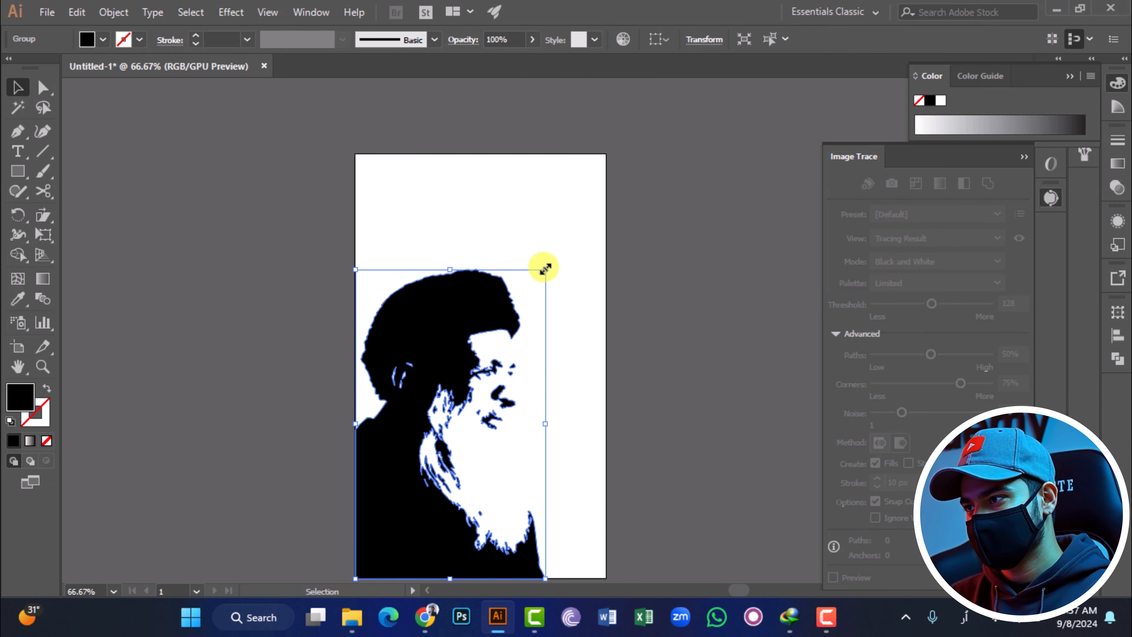
drag(545, 268, 634, 174)
click(710, 196)
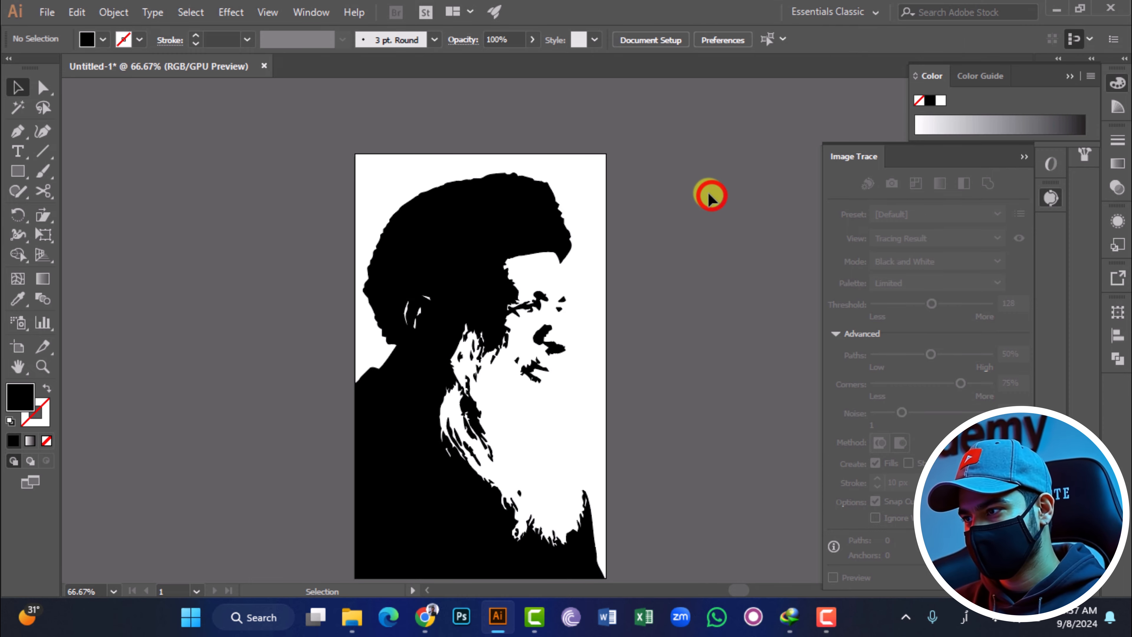
scroll(710, 196, down, 3)
scroll(709, 194, up, 2)
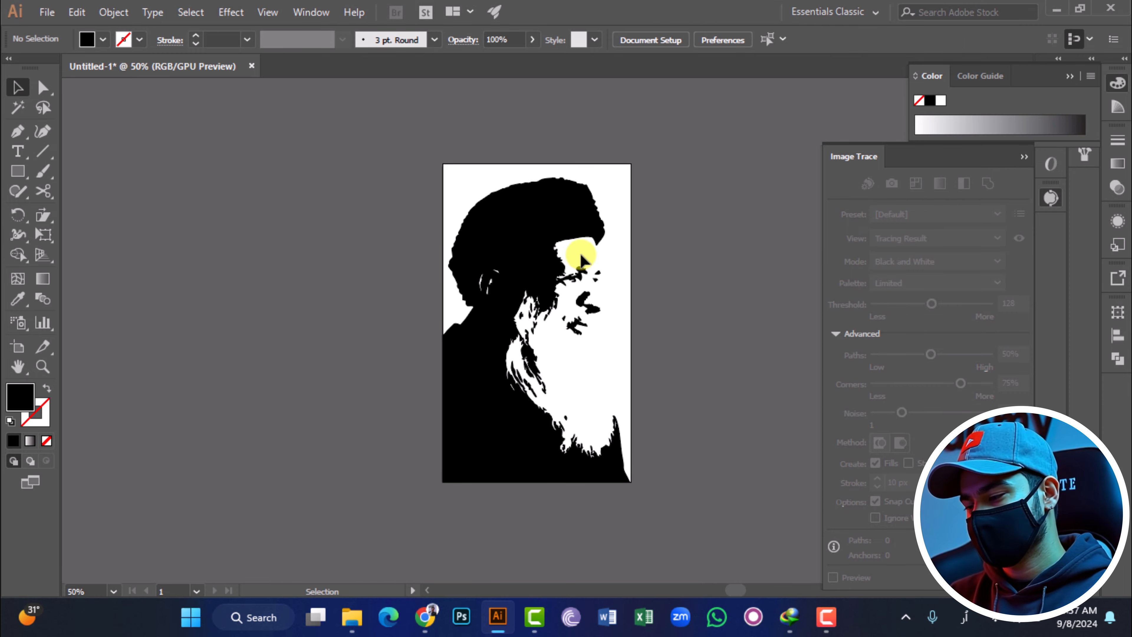
click(552, 208)
drag(630, 171, 633, 173)
click(664, 194)
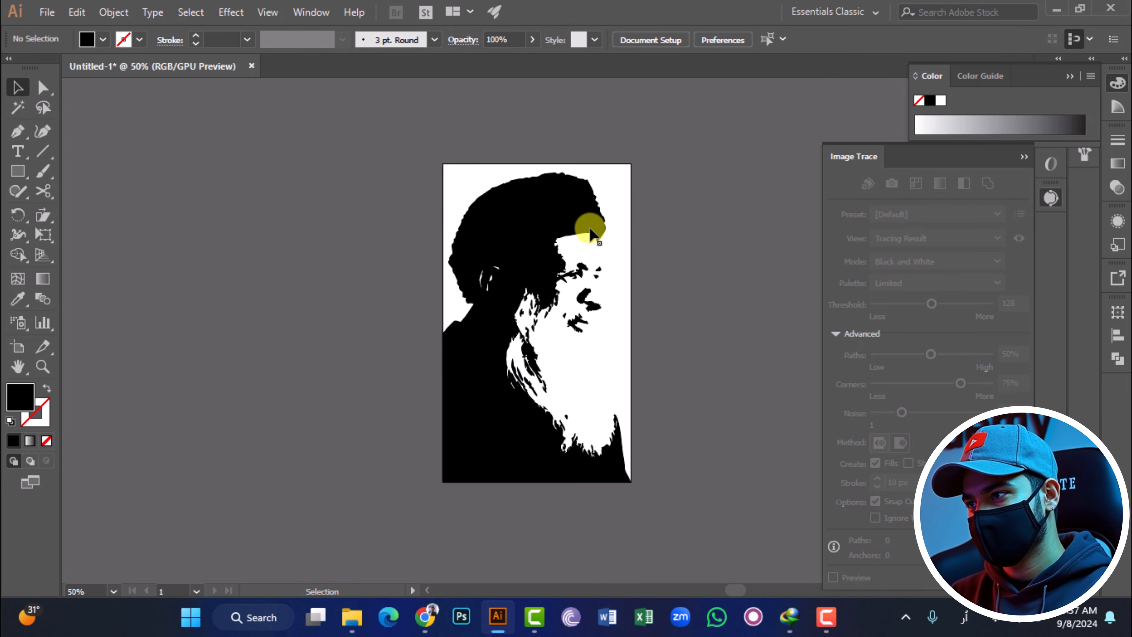
click(745, 213)
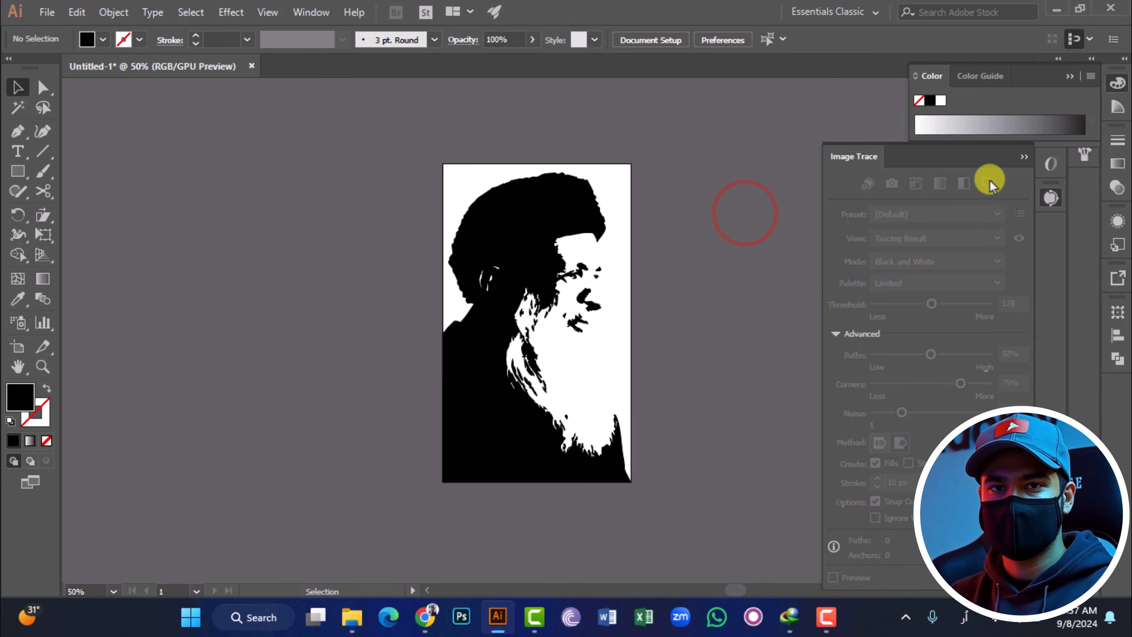
Step: Draw a rectangle covering the whole artboard on Layer 2, beneath the portrait
click(1021, 157)
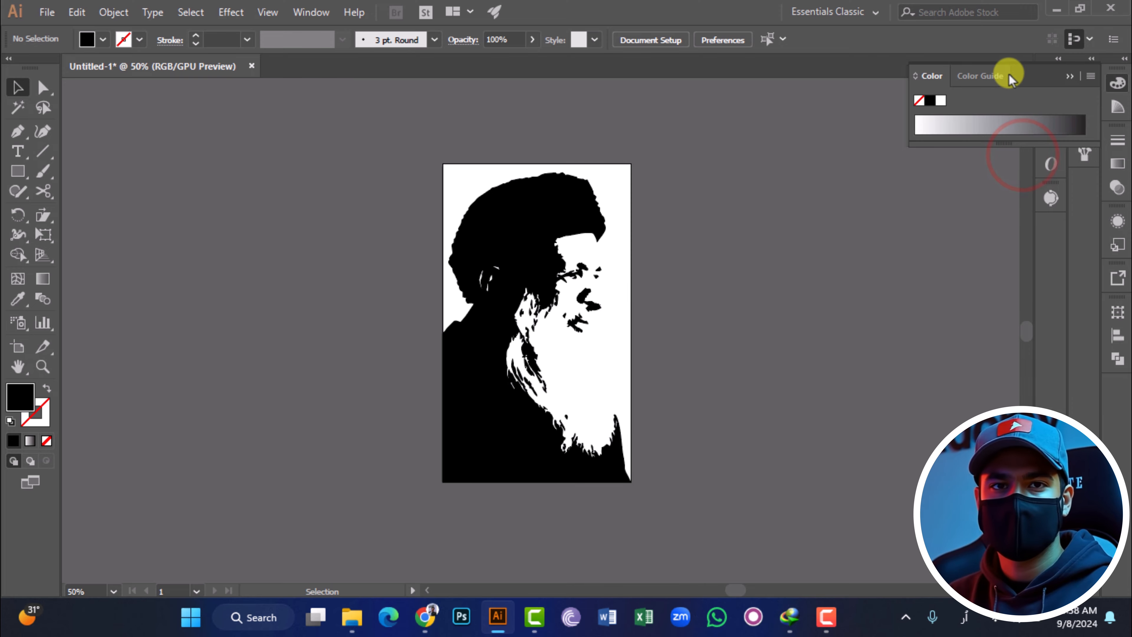
click(1071, 76)
click(1051, 83)
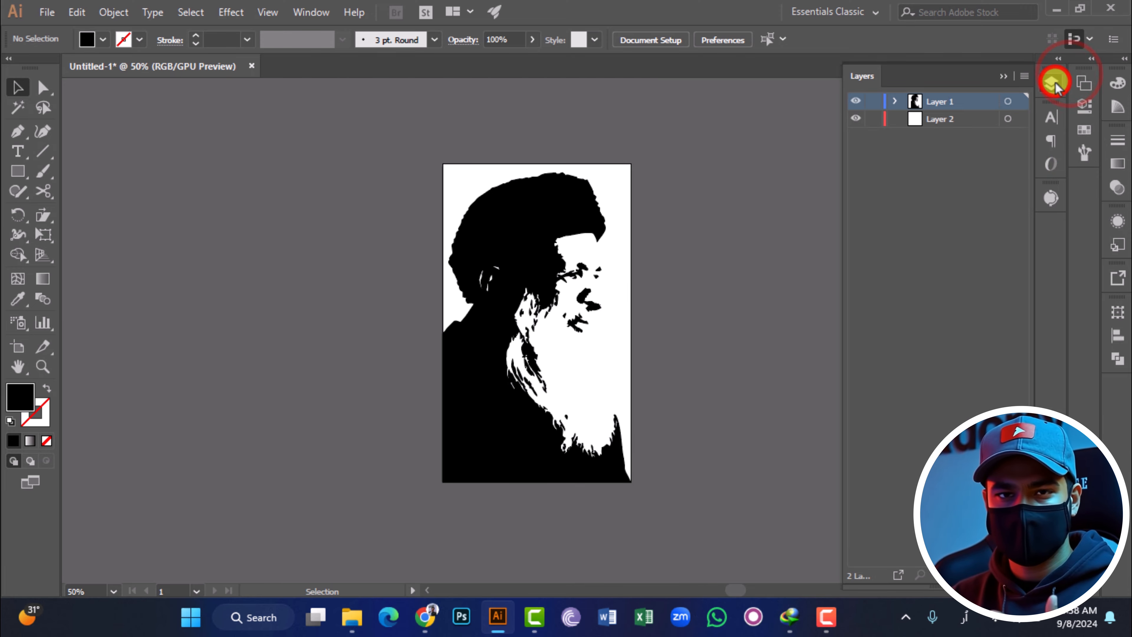
click(935, 118)
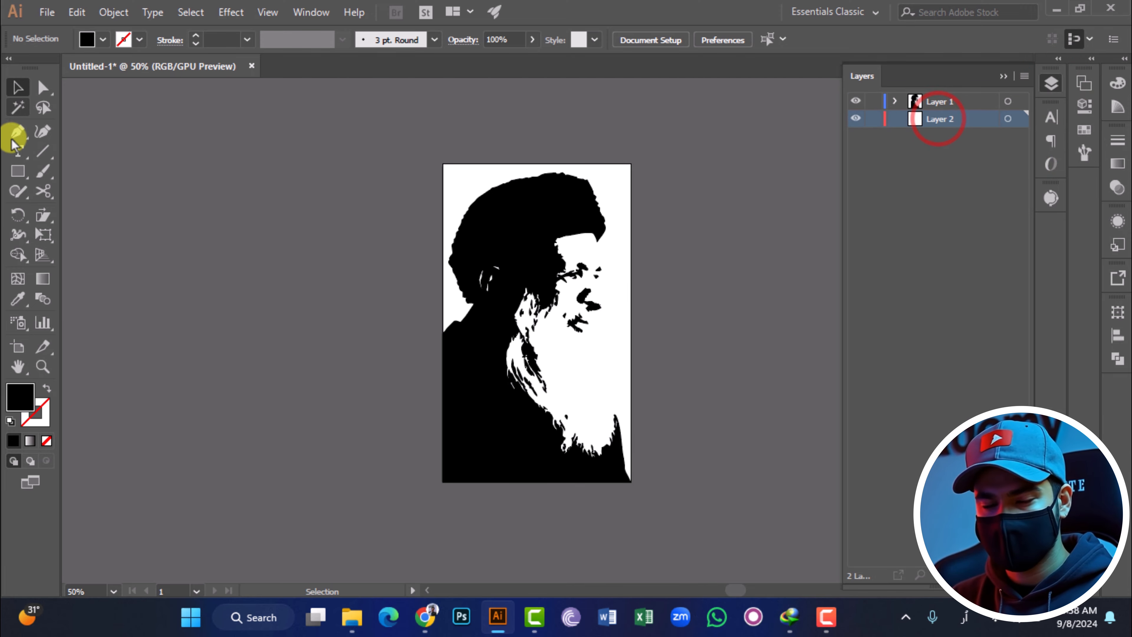
click(17, 170)
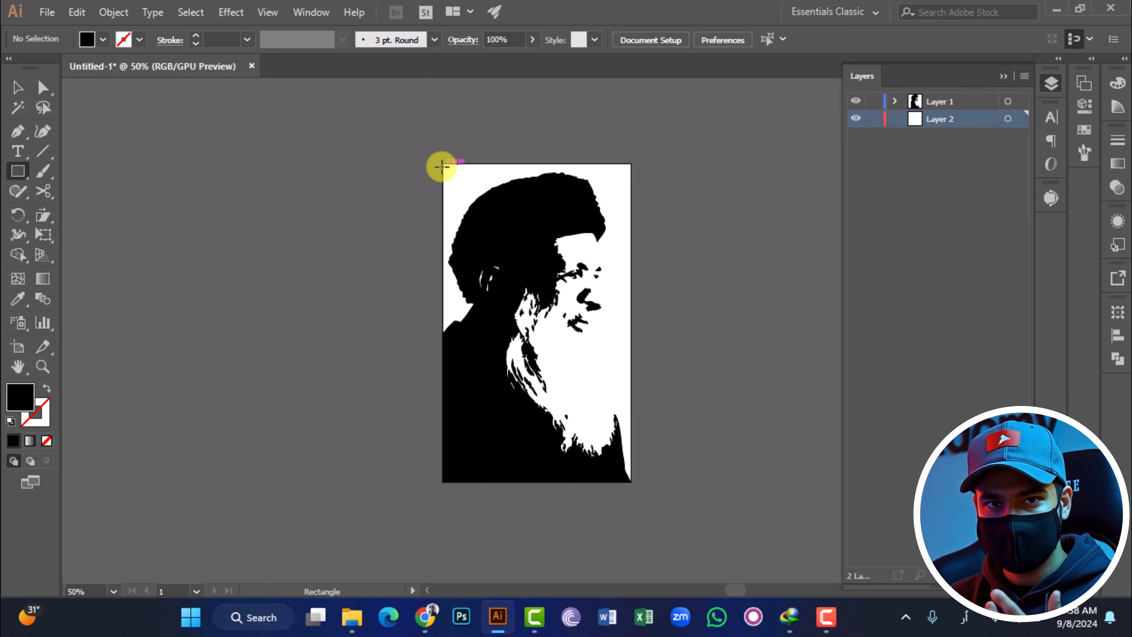
drag(442, 165, 631, 479)
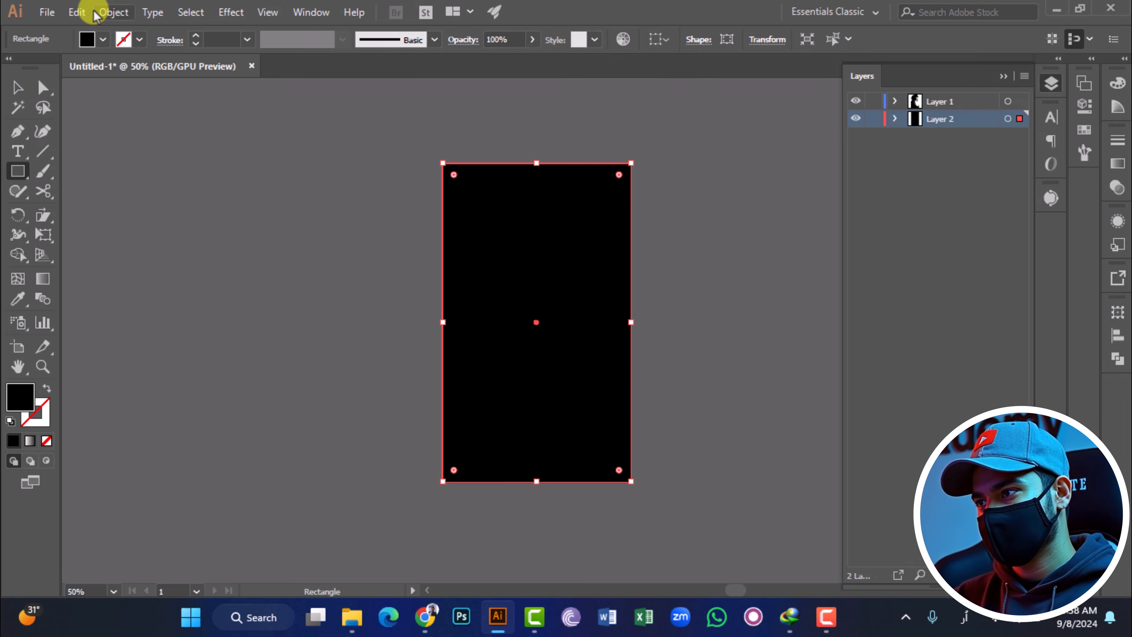
Step: Fill the background rectangle with orange and deselect it
click(103, 37)
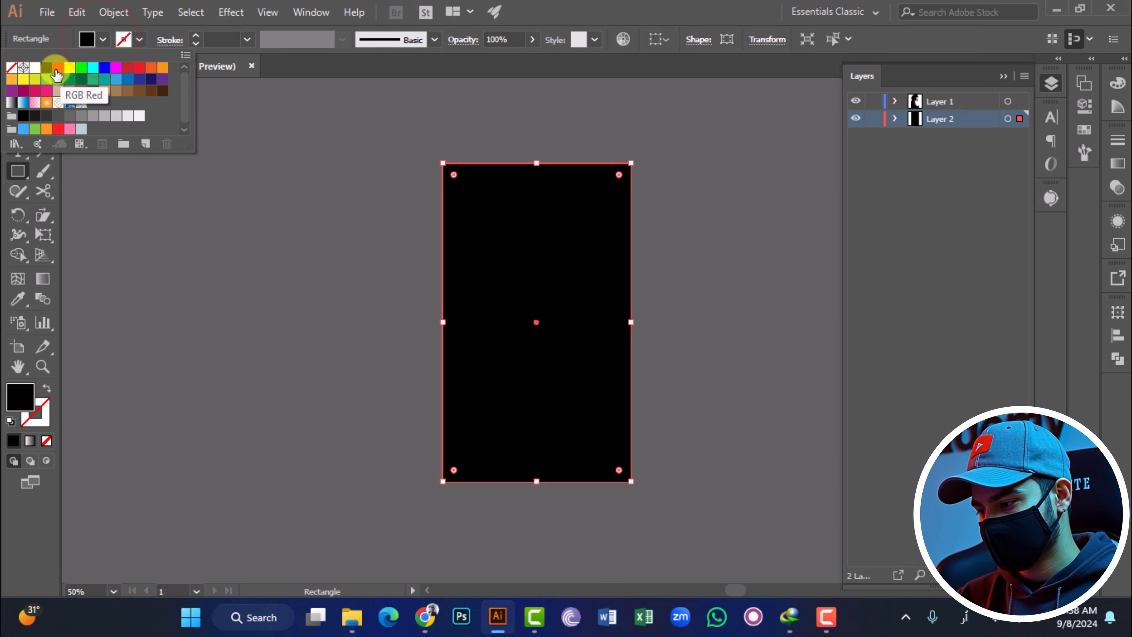
click(58, 129)
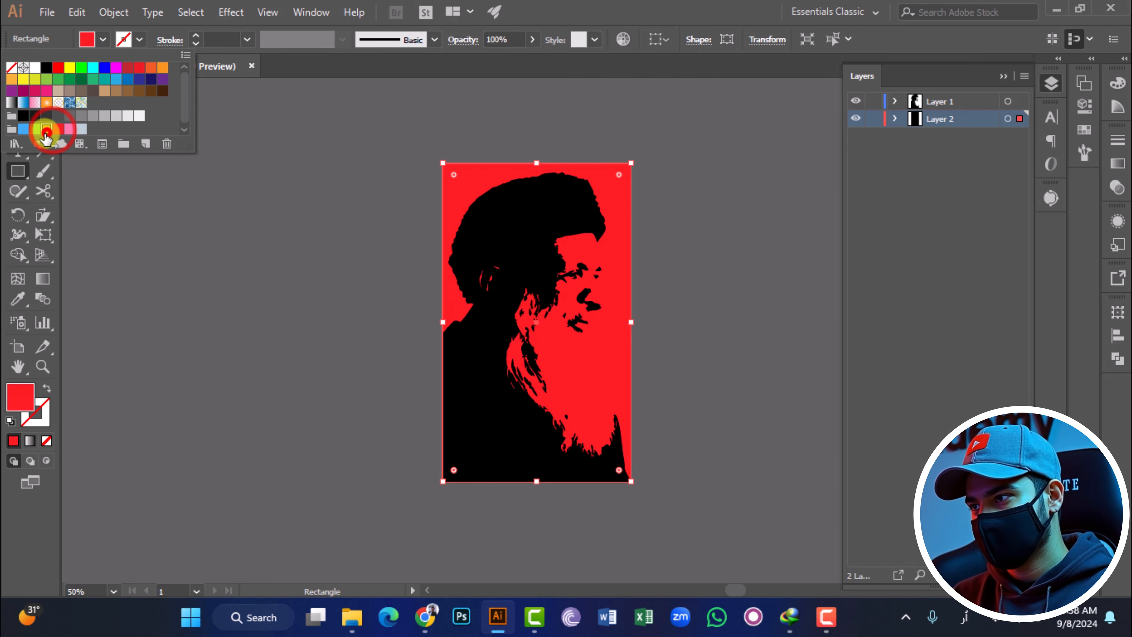
click(46, 129)
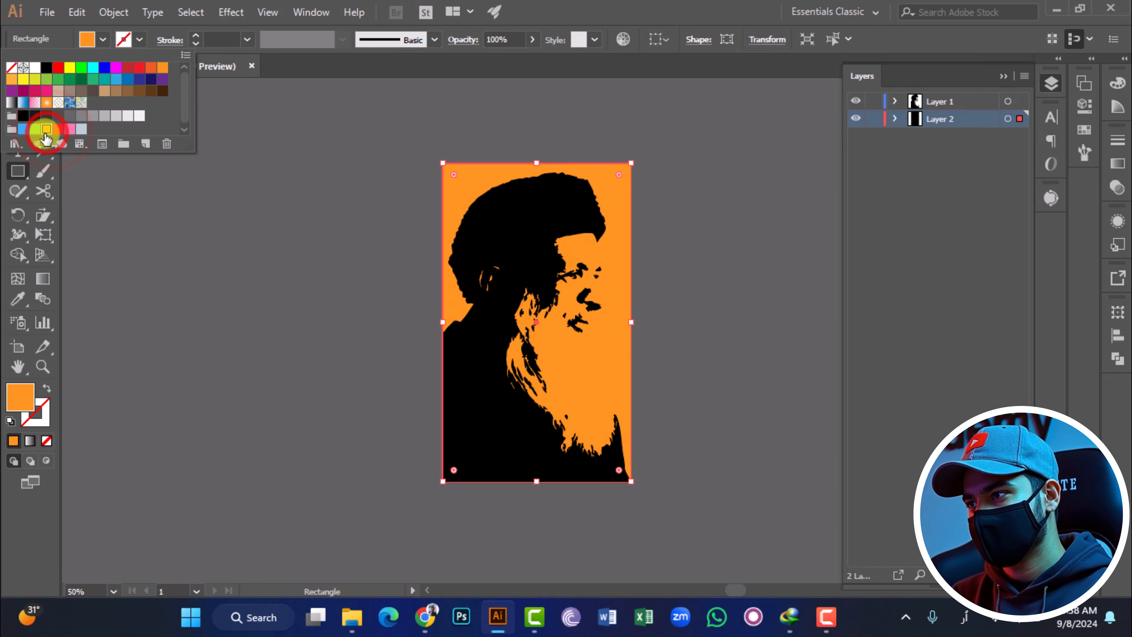
click(164, 254)
click(174, 253)
click(607, 334)
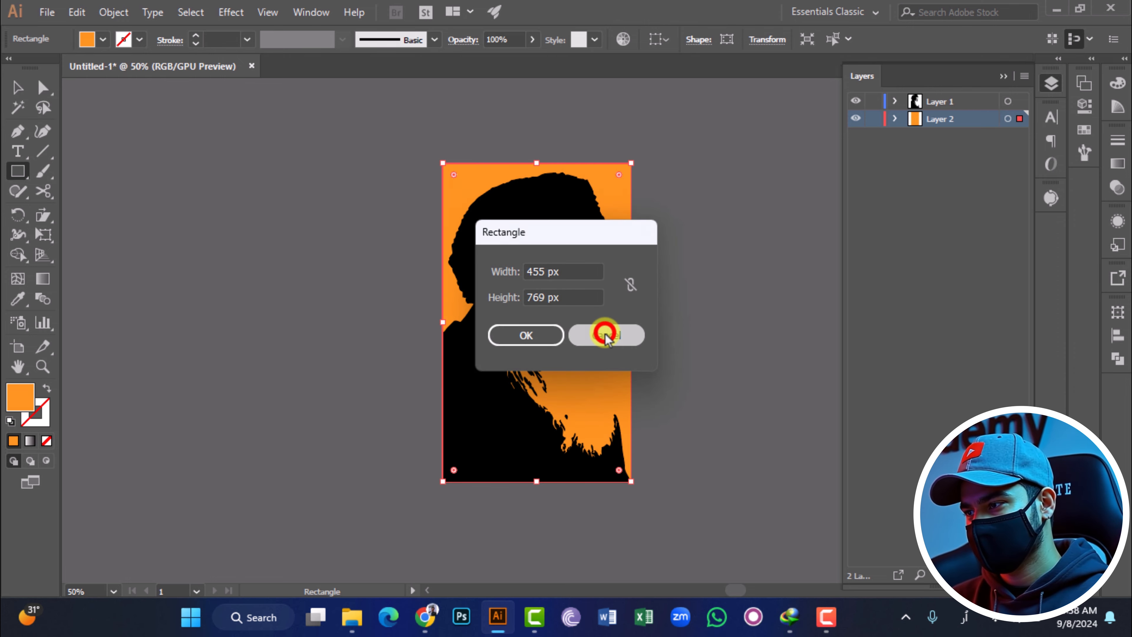
click(25, 88)
click(293, 193)
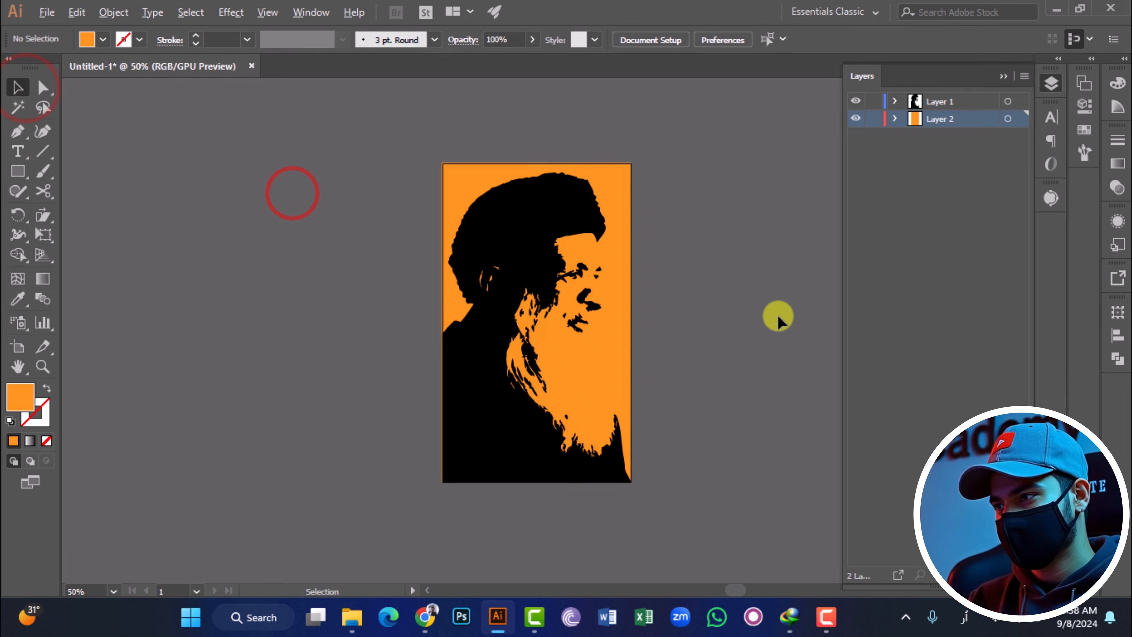
scroll(778, 314, up, 2)
scroll(689, 315, down, 2)
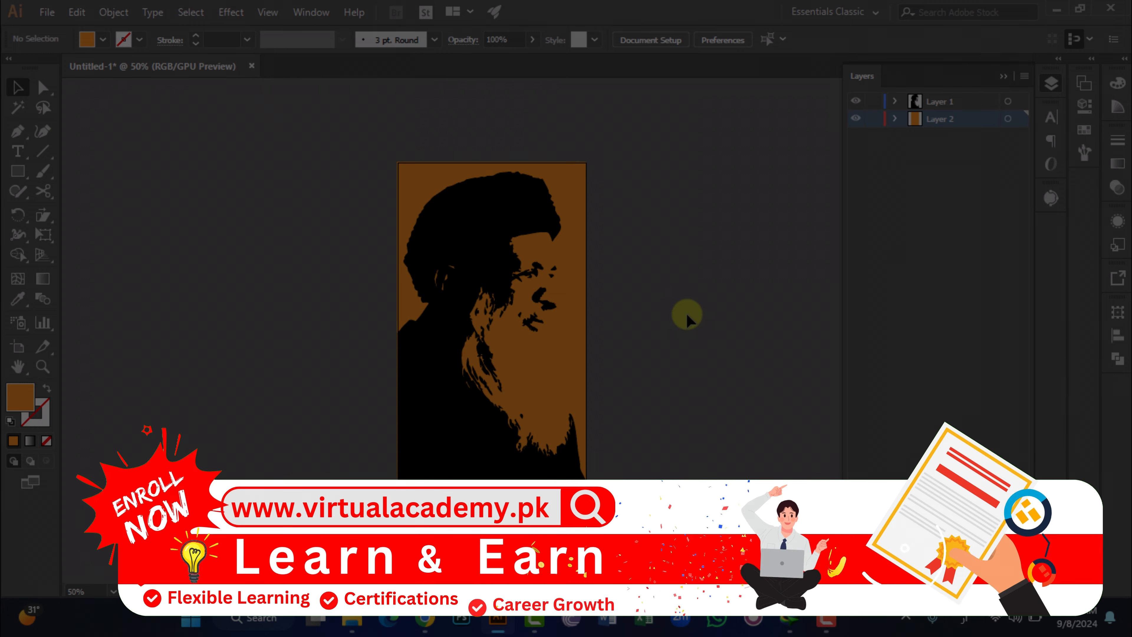
scroll(542, 395, up, 2)
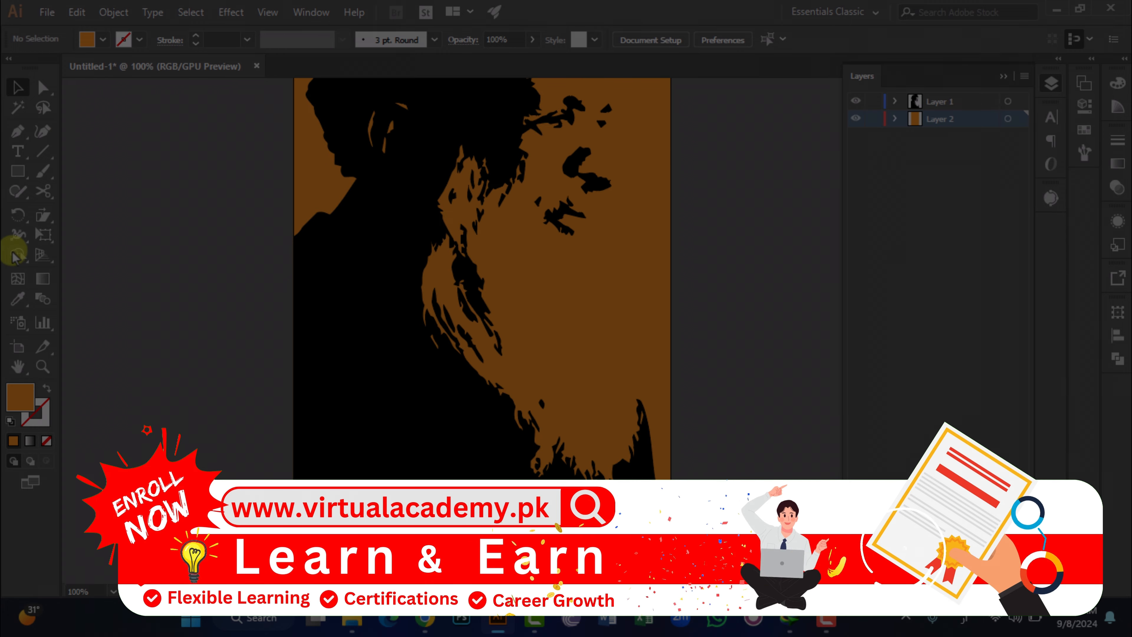
key(t)
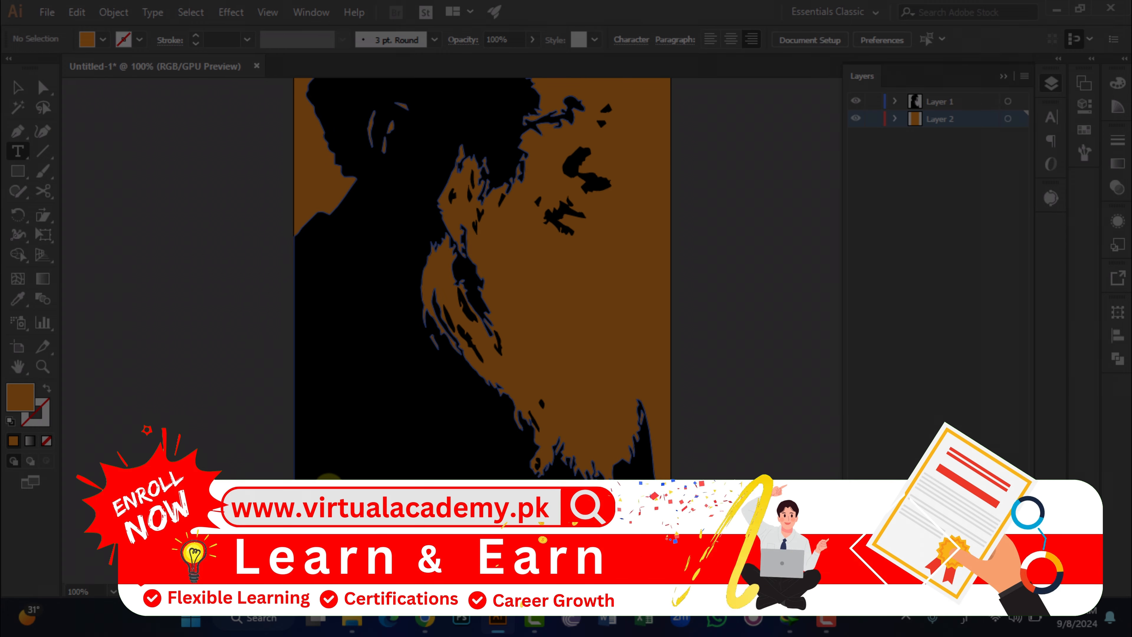
click(331, 486)
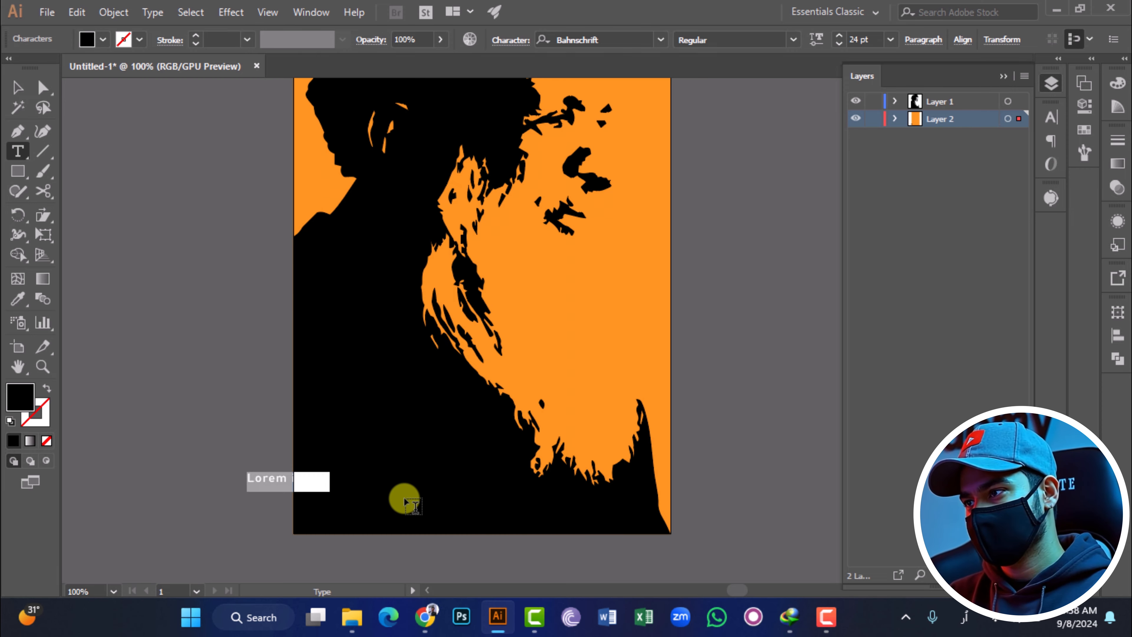
key(ctrl+a)
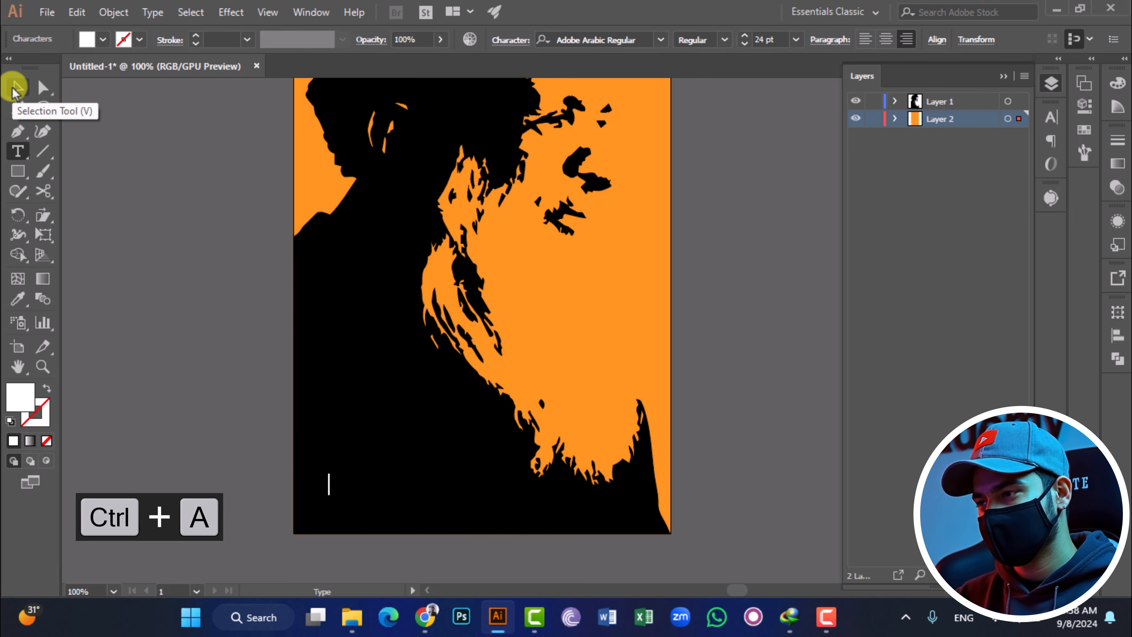
click(135, 175)
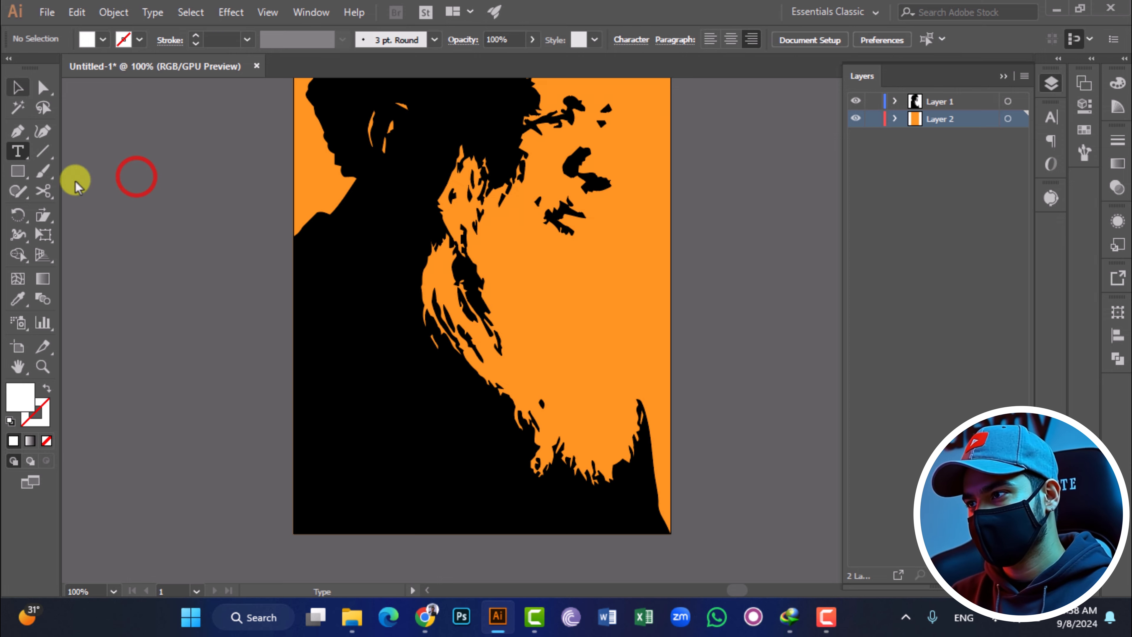
Step: Add the text line "NO RELEGION IS GREATER THAN HUMANITY" on the canvas beside the artboard's lower-left side
click(254, 472)
key(BackSpace)
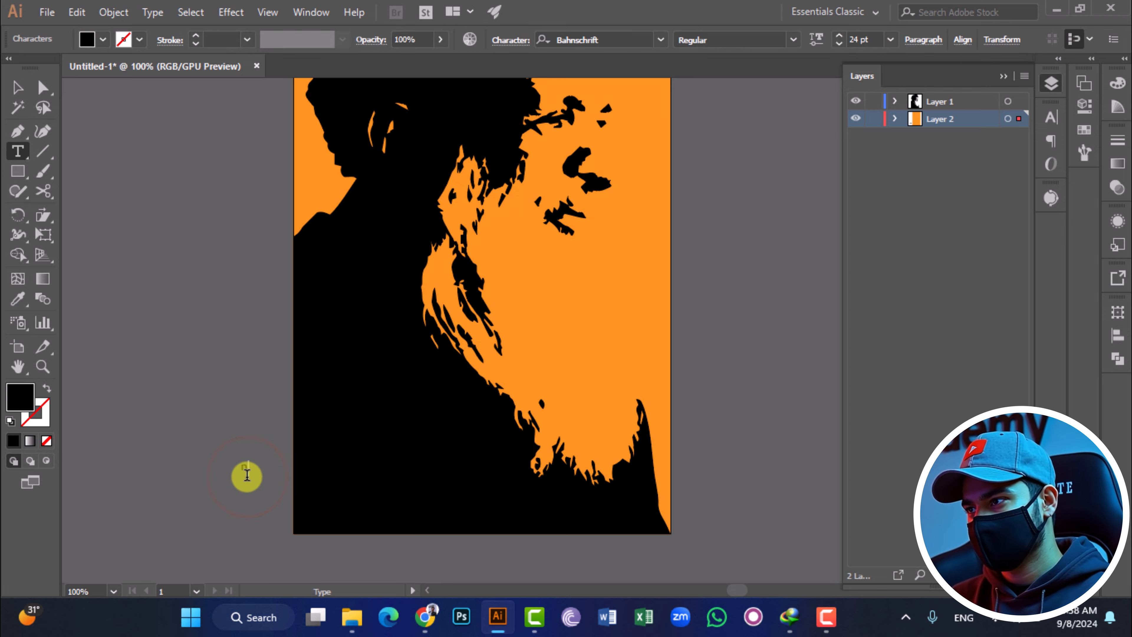
key(ctrl+a)
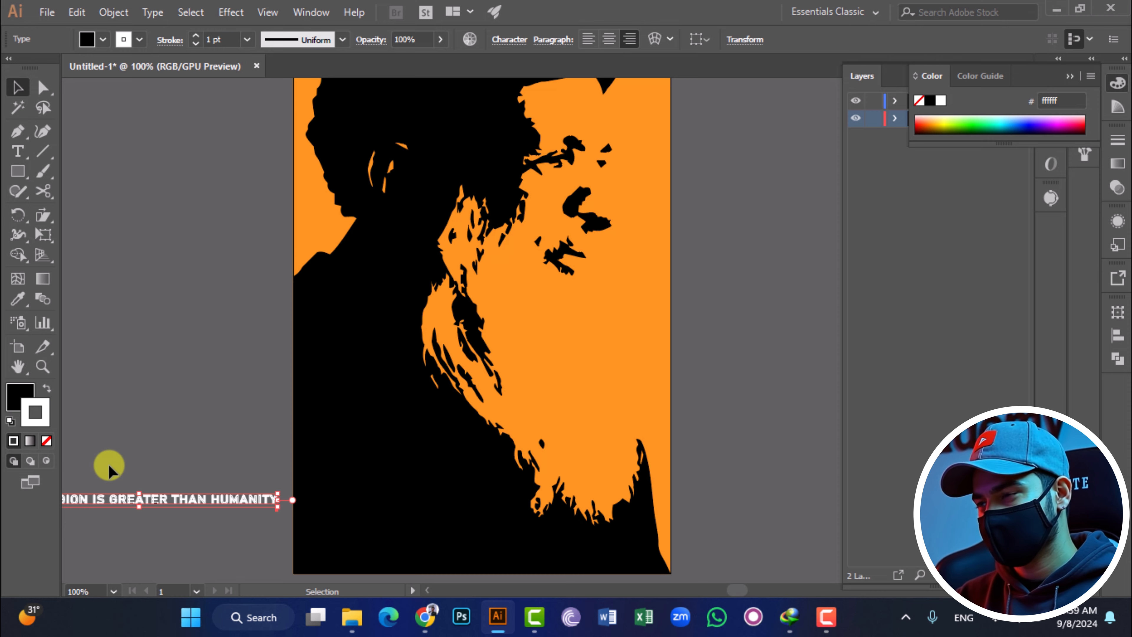
Step: Remove the stroke from the text and fill it with white
click(47, 441)
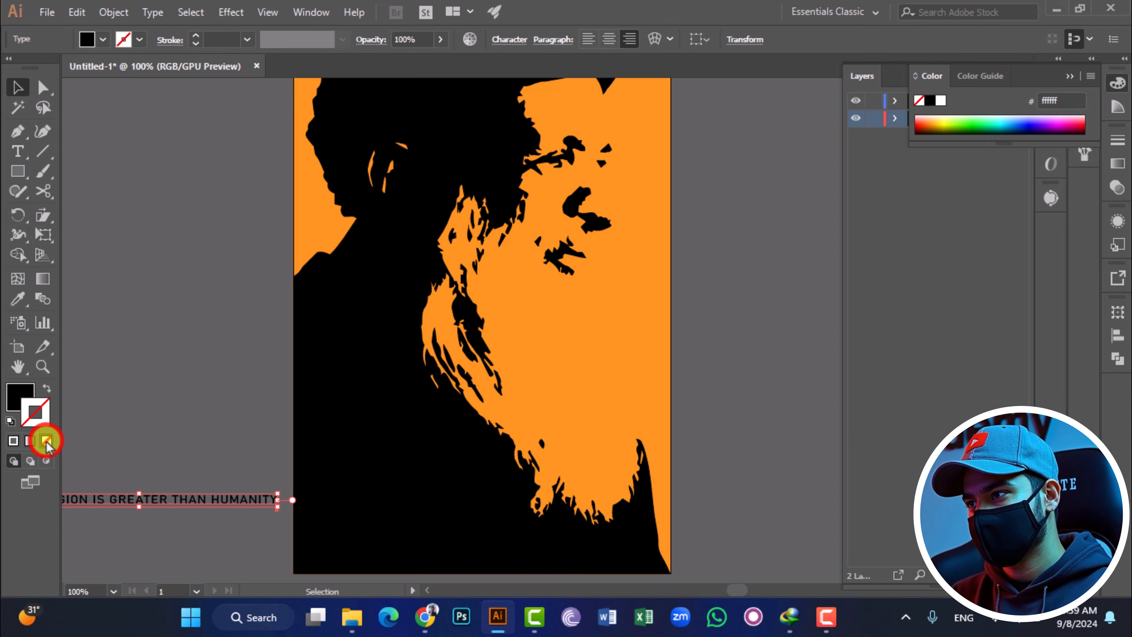
click(20, 395)
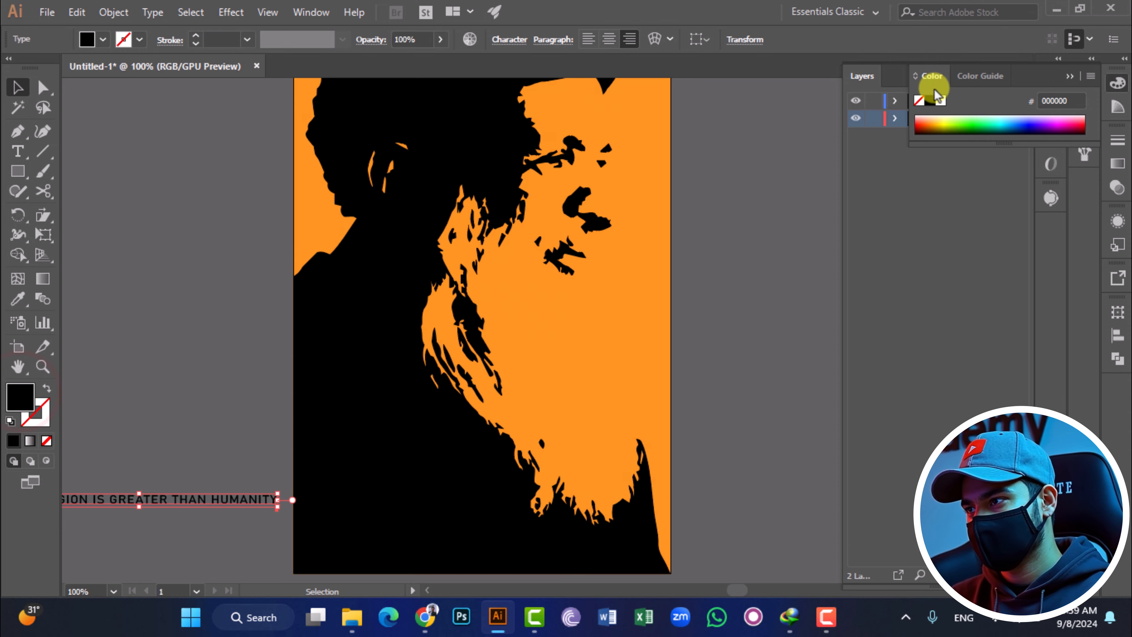
click(940, 100)
click(16, 90)
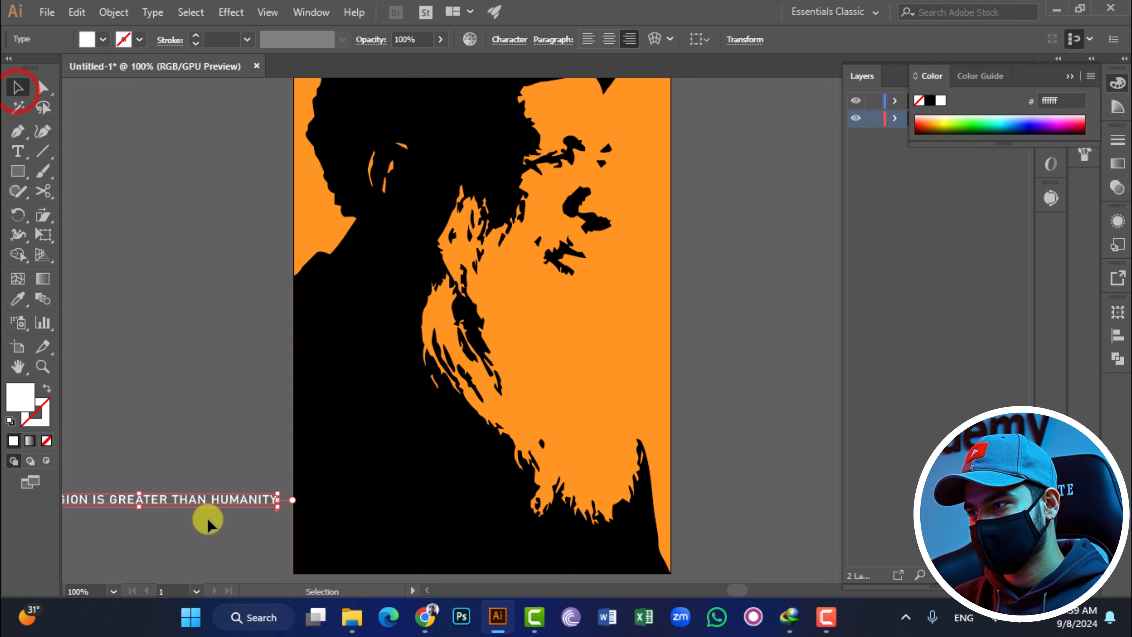
Step: Place Layer 3 above the portrait layer and transfer the white text from Layer 2 onto it
drag(216, 497, 566, 556)
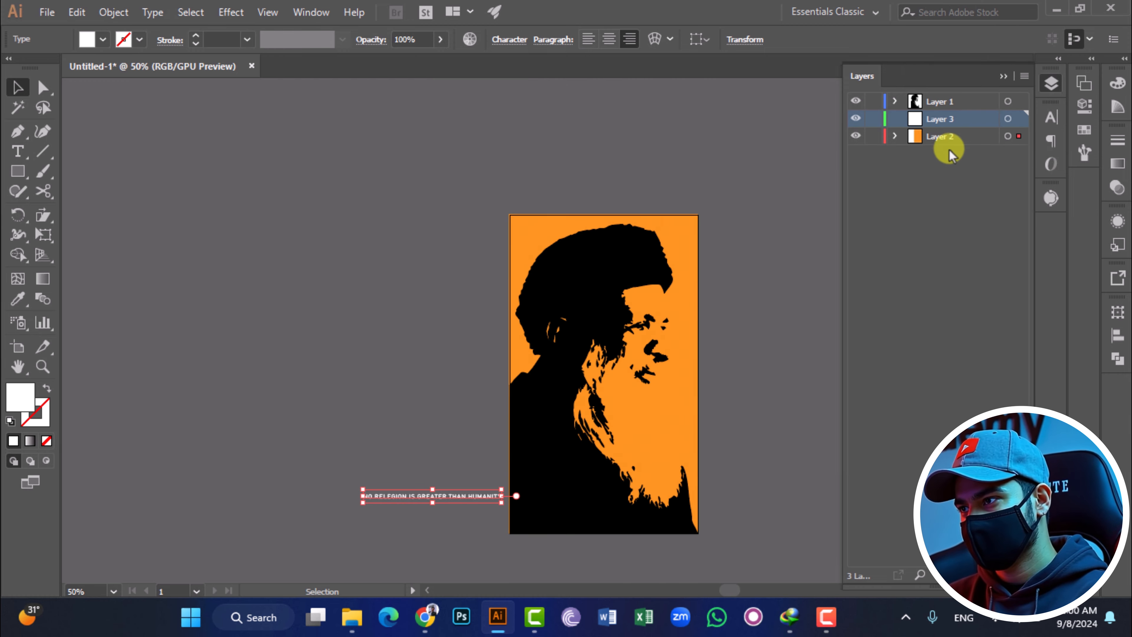
drag(930, 101, 935, 95)
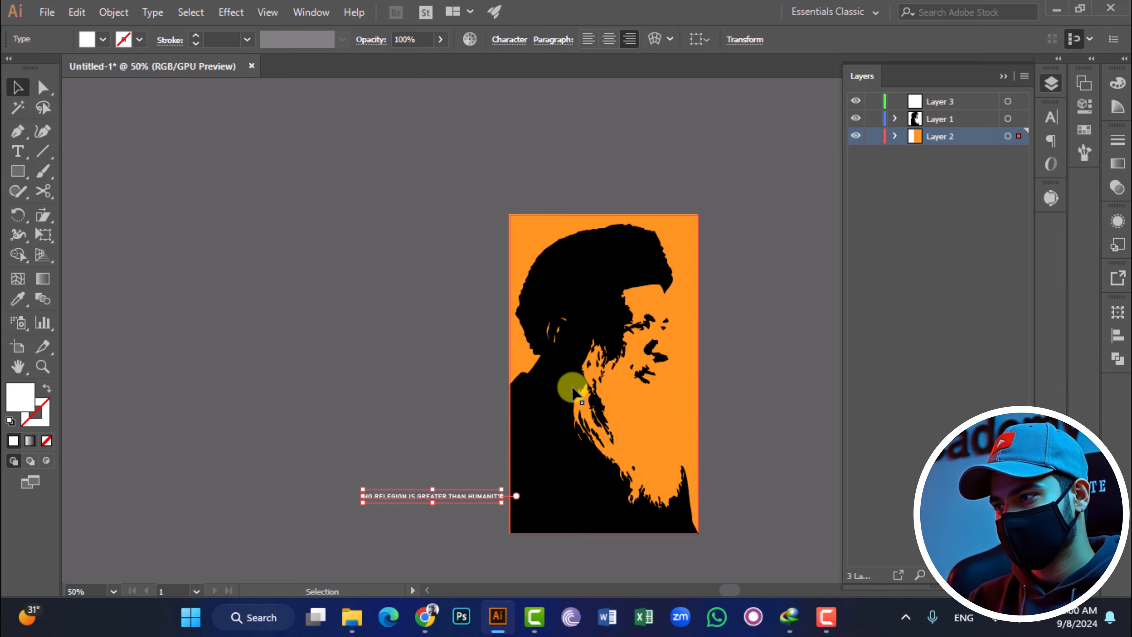
key(ctrl+x)
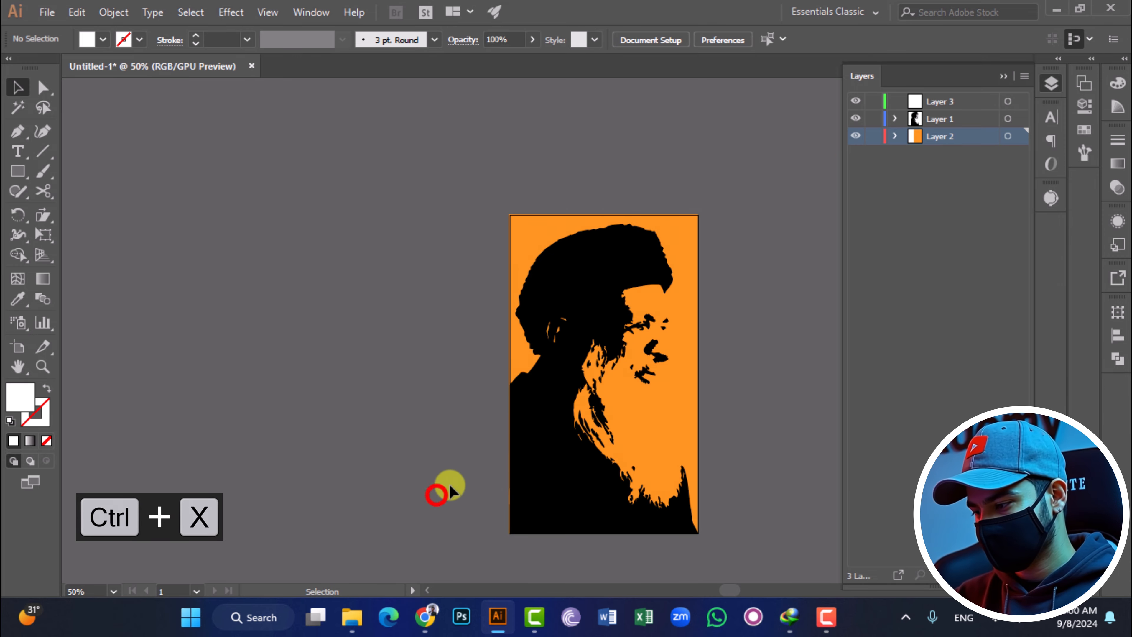
click(971, 109)
key(ctrl+v)
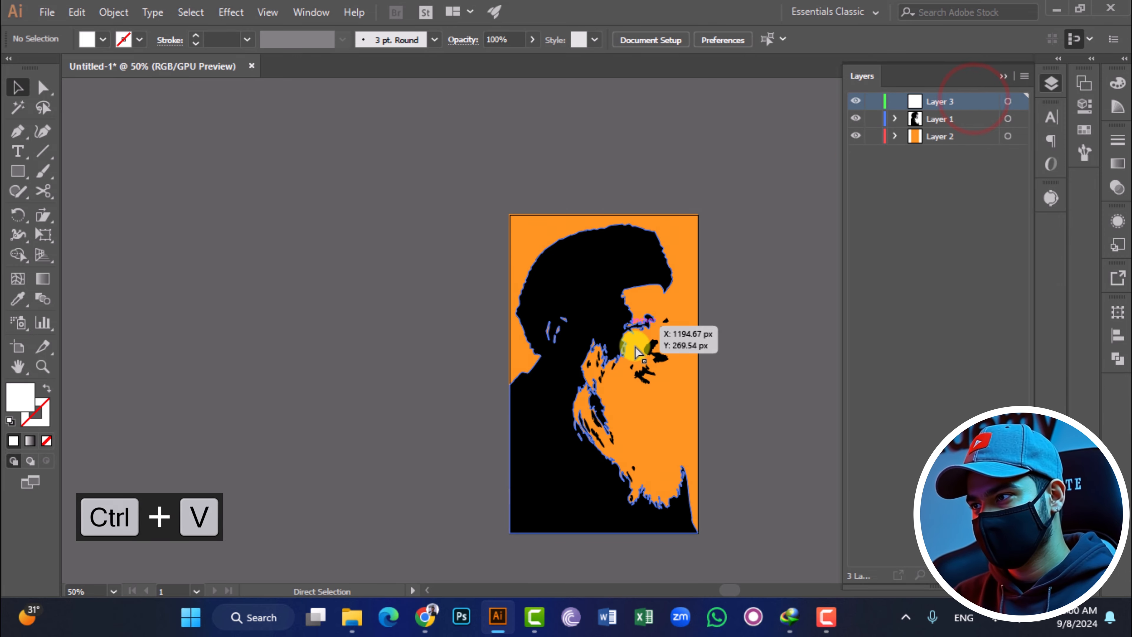
drag(560, 319, 885, 625)
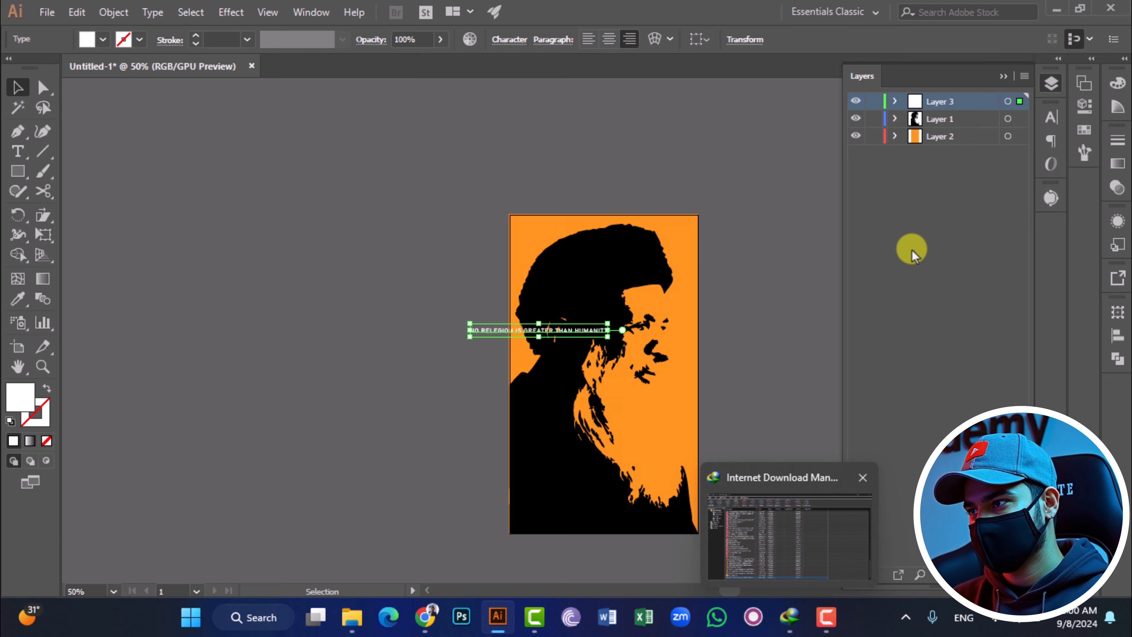
Step: Position the text line over the black area near the poster's bottom edge and deselect it
drag(499, 327, 572, 525)
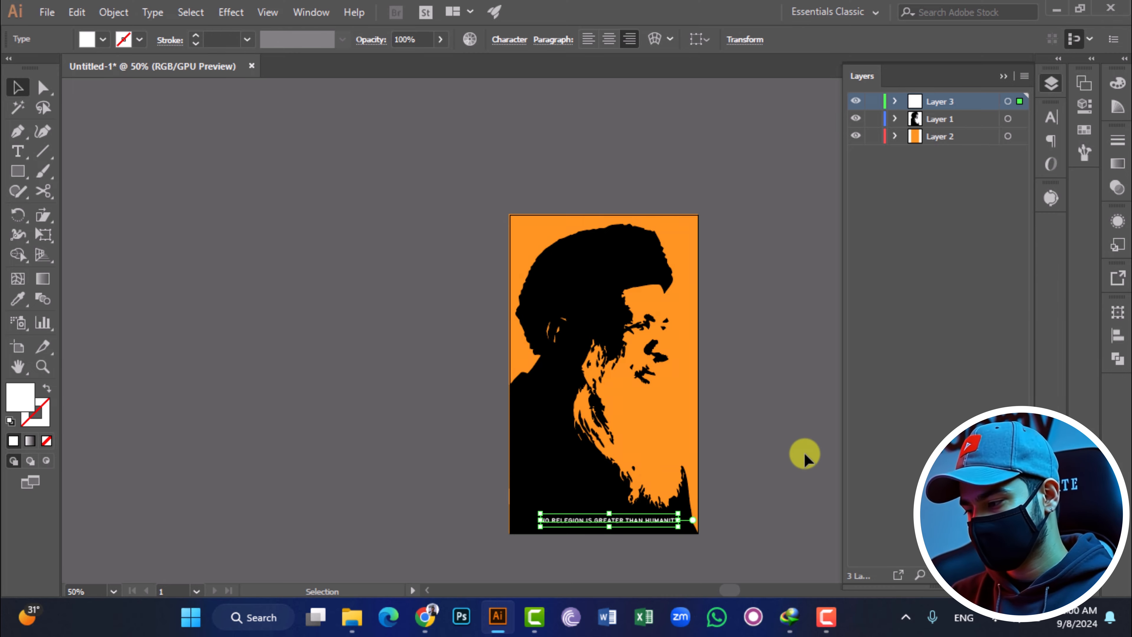
click(803, 451)
scroll(715, 461, up, 3)
scroll(548, 466, down, 3)
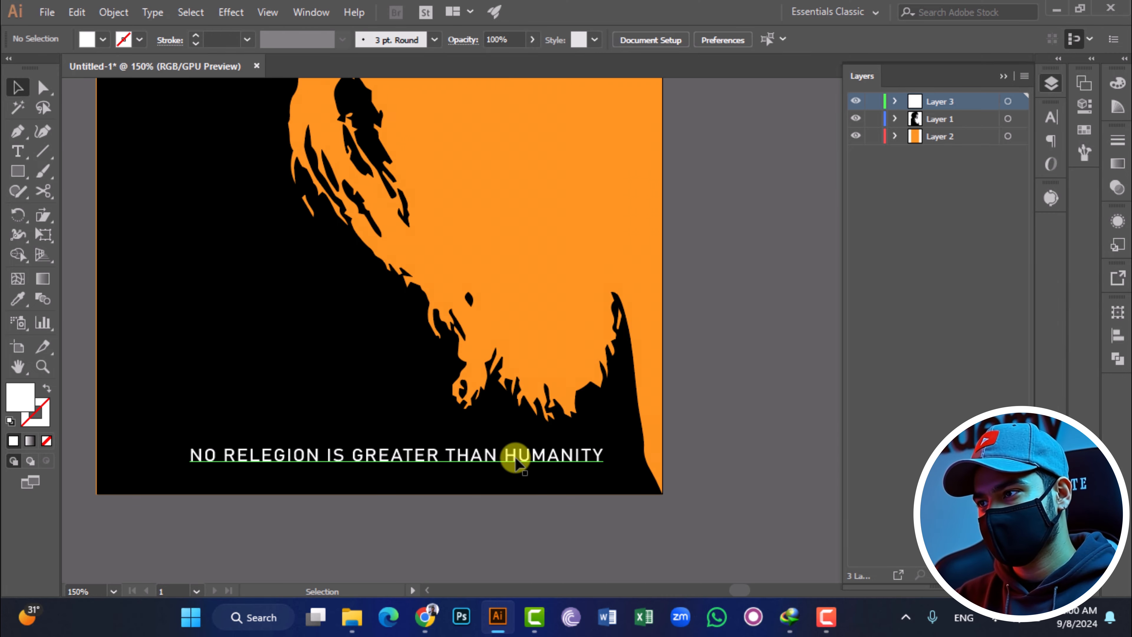
mouse_move(508, 455)
mouse_down()
mouse_move(498, 465)
mouse_move(519, 472)
mouse_move(502, 469)
mouse_up()
click(731, 423)
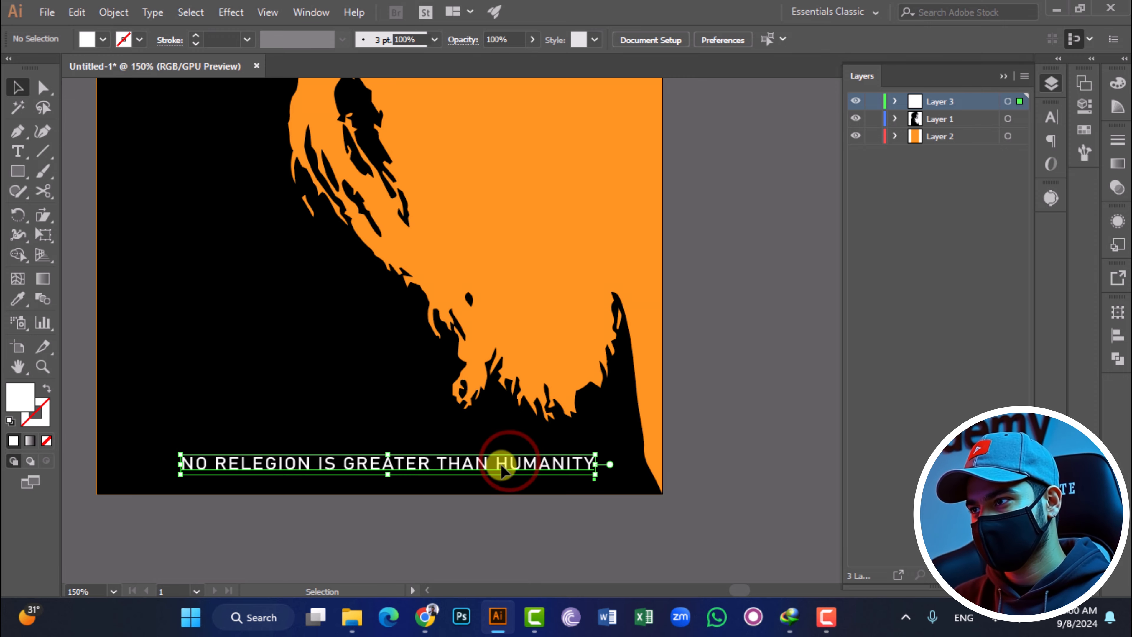
Step: Recolour the text by sampling the orange background with the Eyedropper, and deselect it
key(i)
click(541, 185)
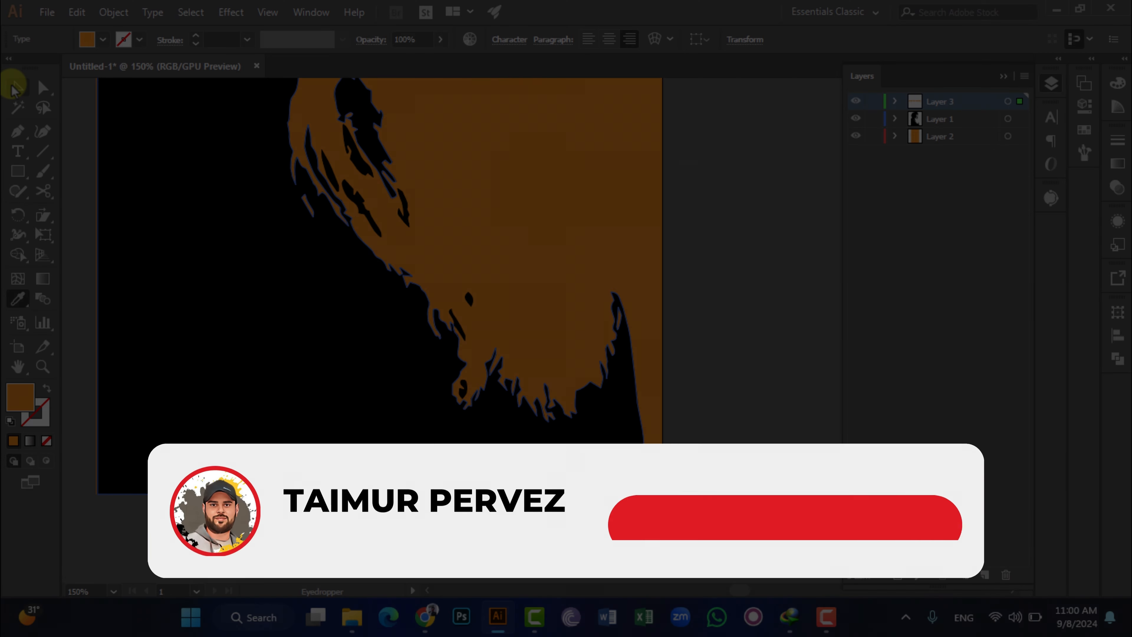
click(14, 88)
click(833, 365)
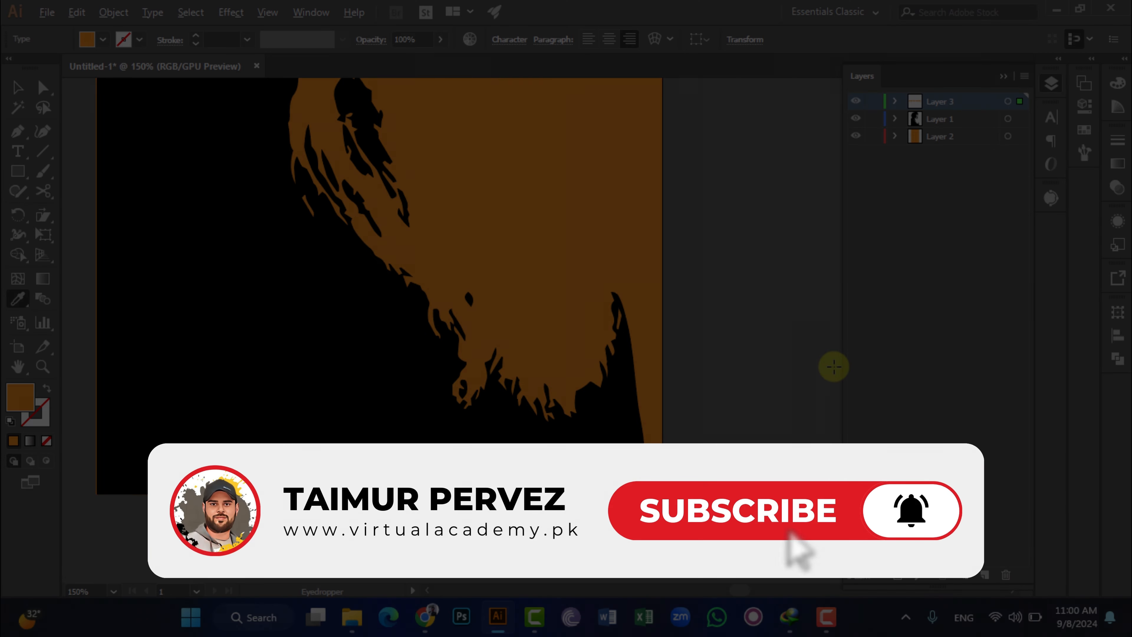
scroll(767, 366, down, 2)
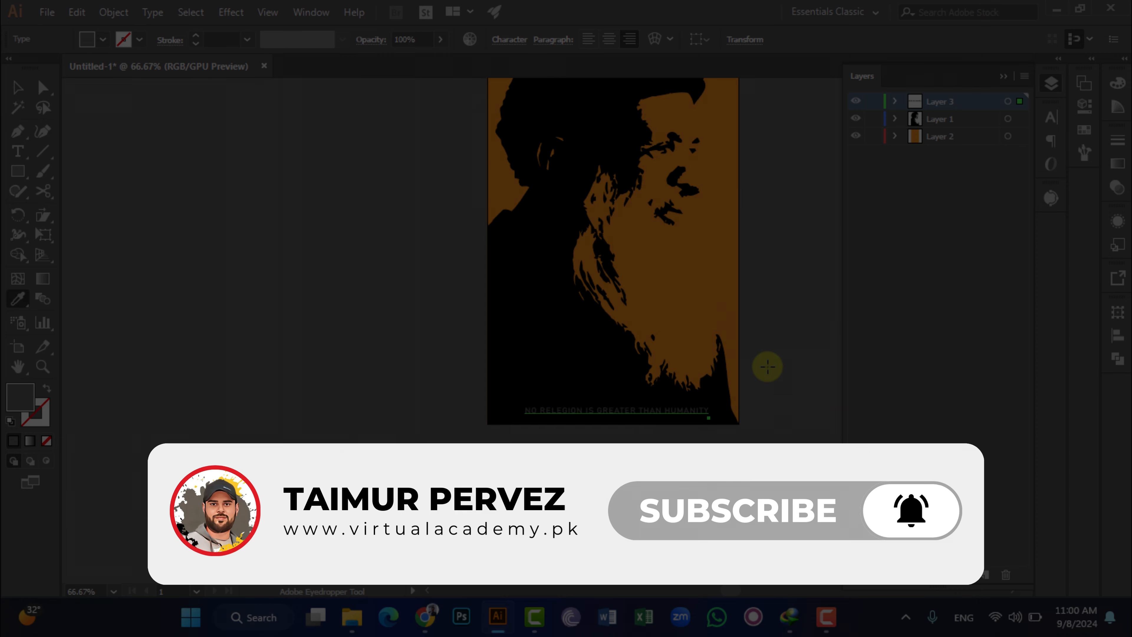
key(i)
click(713, 306)
click(18, 87)
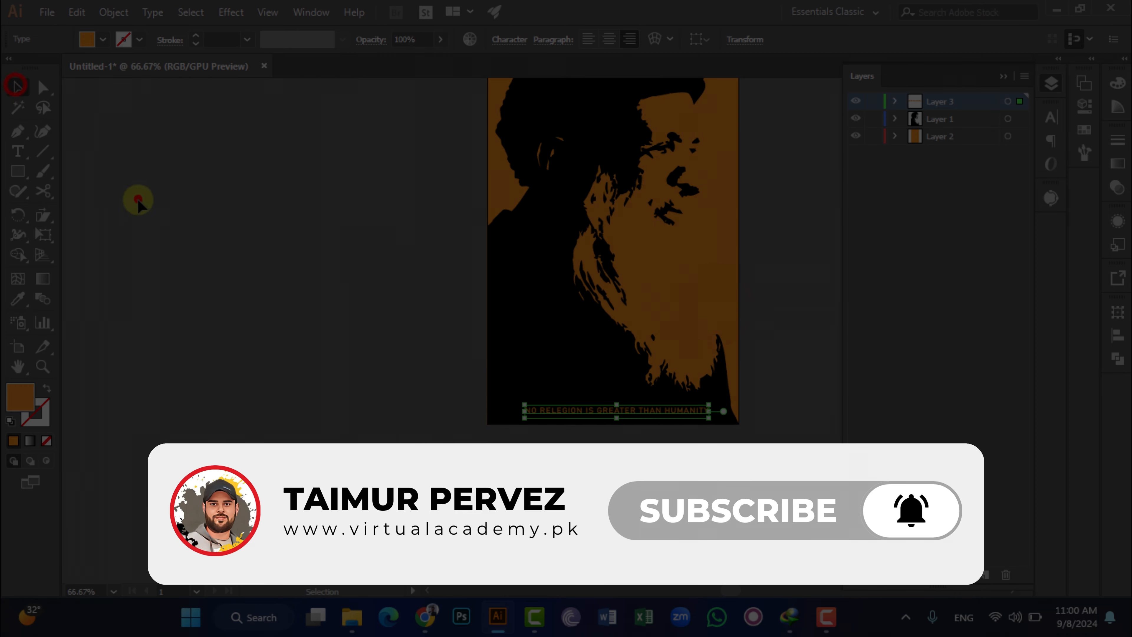
click(138, 199)
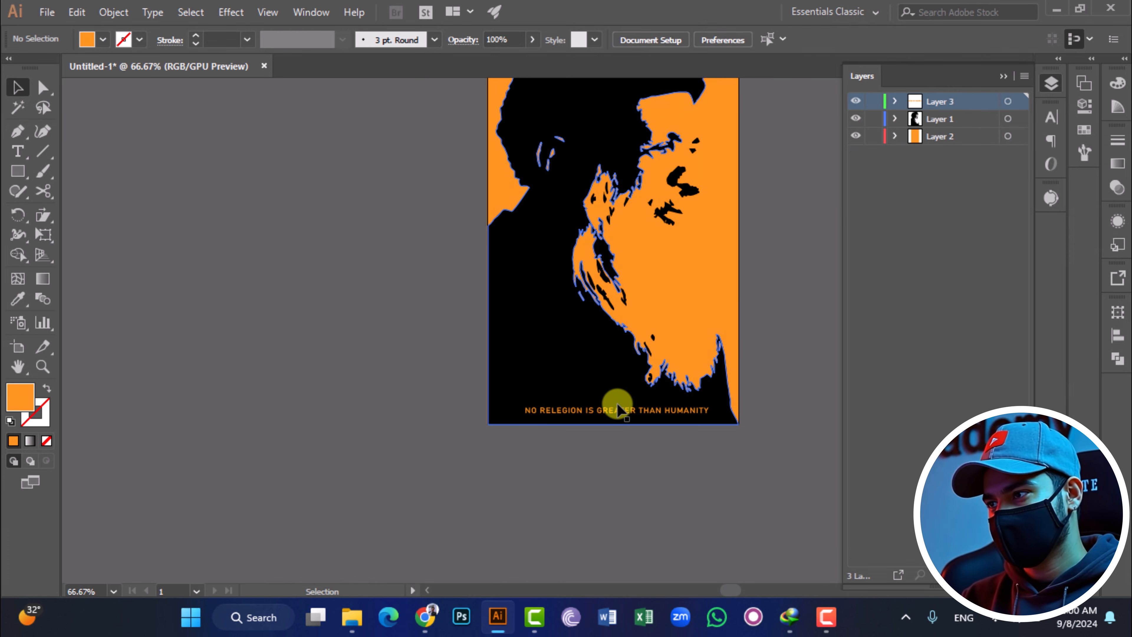
Step: Set the text's font size to 21 pt, recentre the line across the poster, and deselect it
click(615, 408)
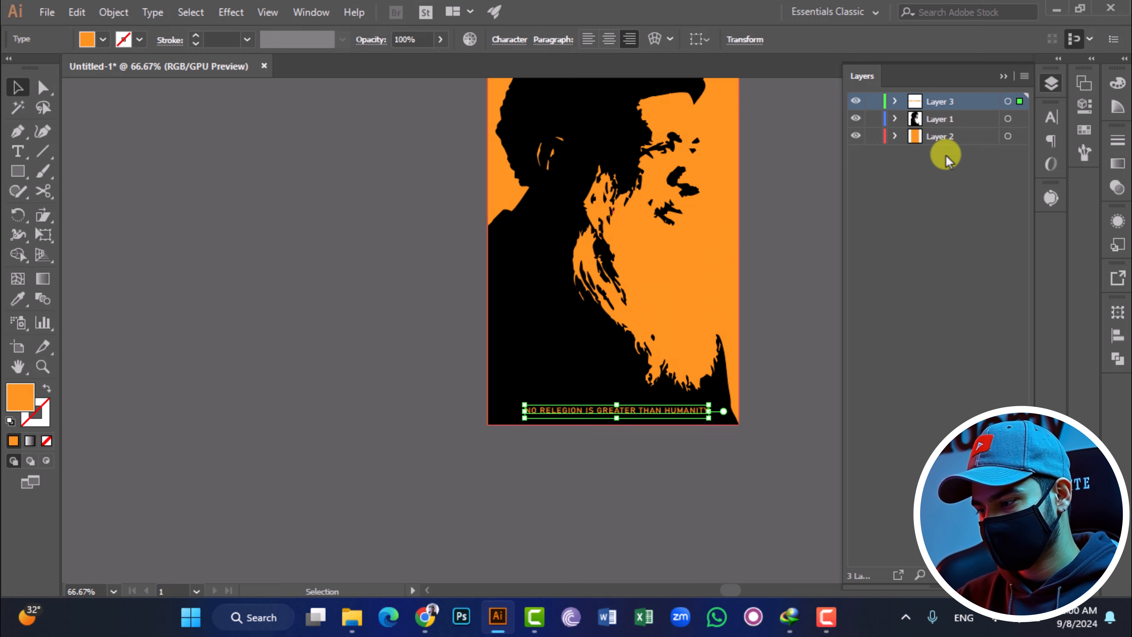
click(1052, 119)
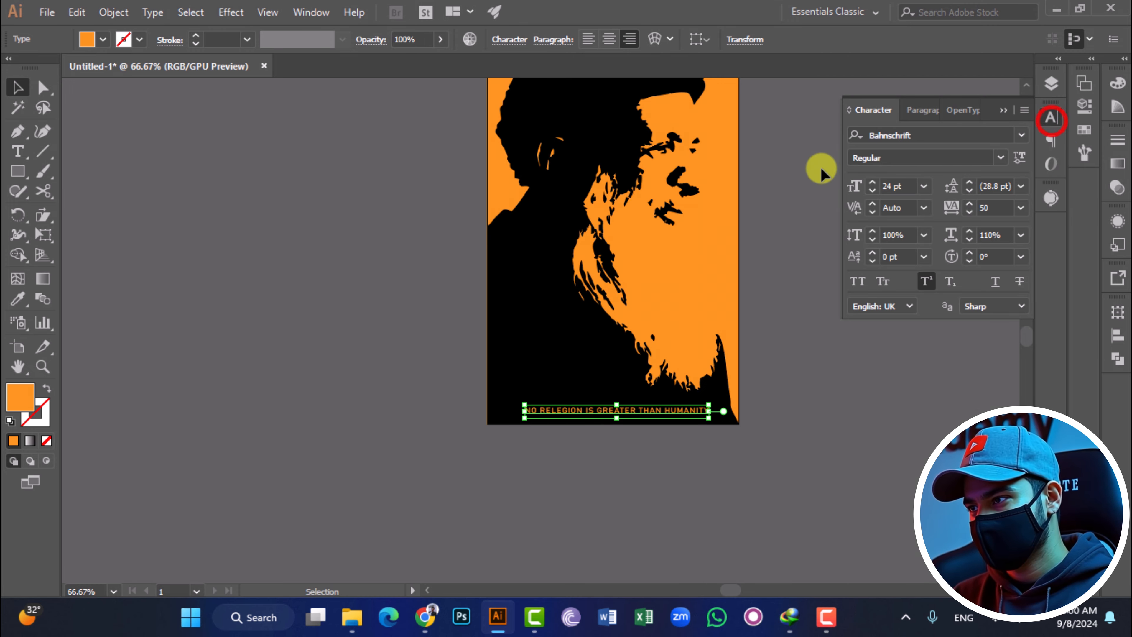
click(905, 185)
key(Down)
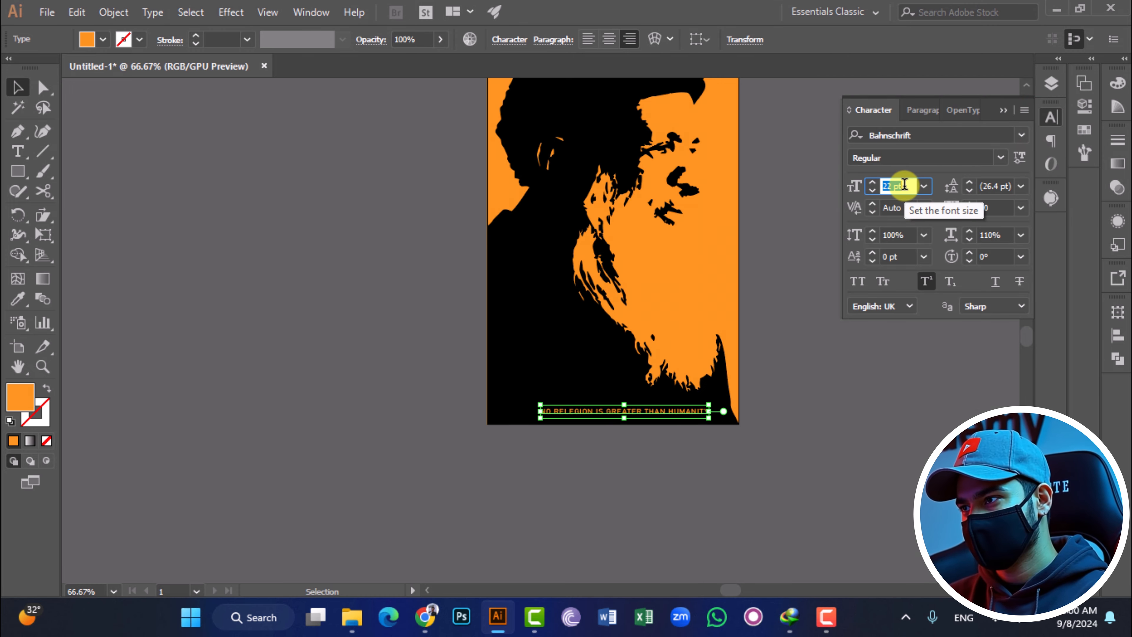
key(Down)
click(678, 481)
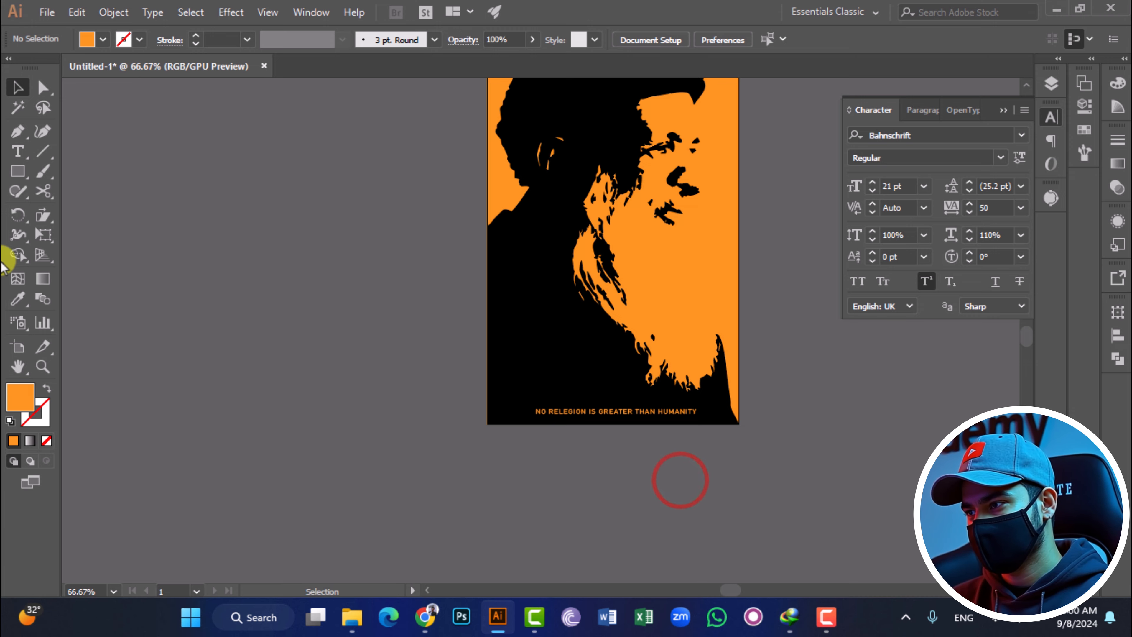
Step: Draw a square about 121 px wide on the canvas beside the poster, with an orange outline and no fill
click(17, 170)
mouse_move(192, 220)
mouse_down()
mouse_move(250, 303)
mouse_move(258, 268)
mouse_up()
click(46, 388)
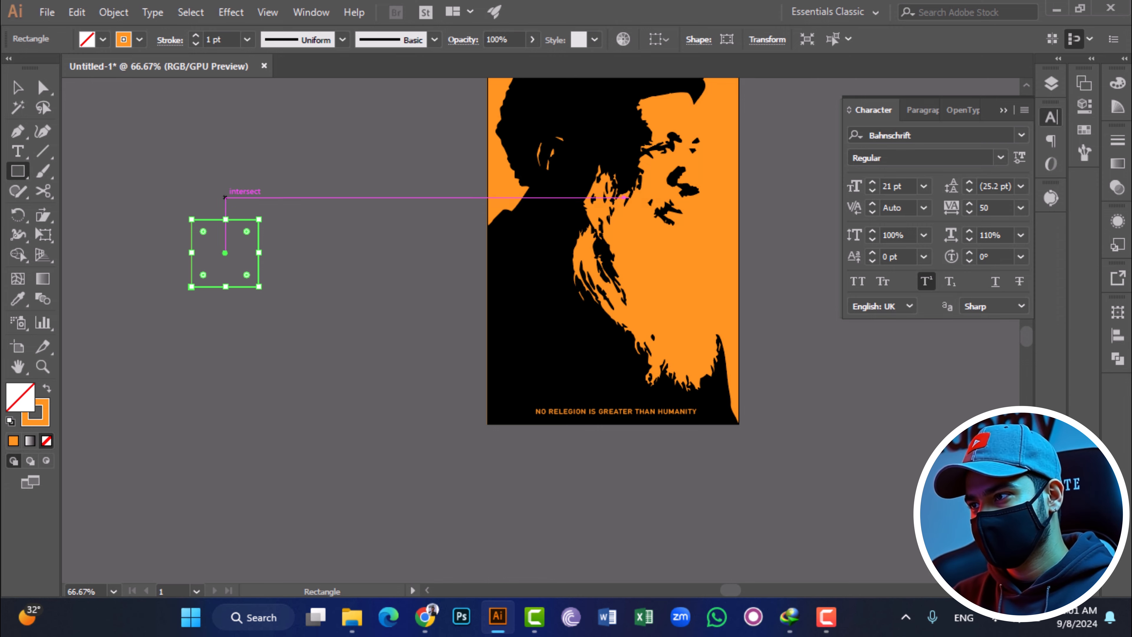
Step: Round the square's upper-right and lower-left corners equally, leaving the other two corners sharp
click(43, 88)
click(258, 220)
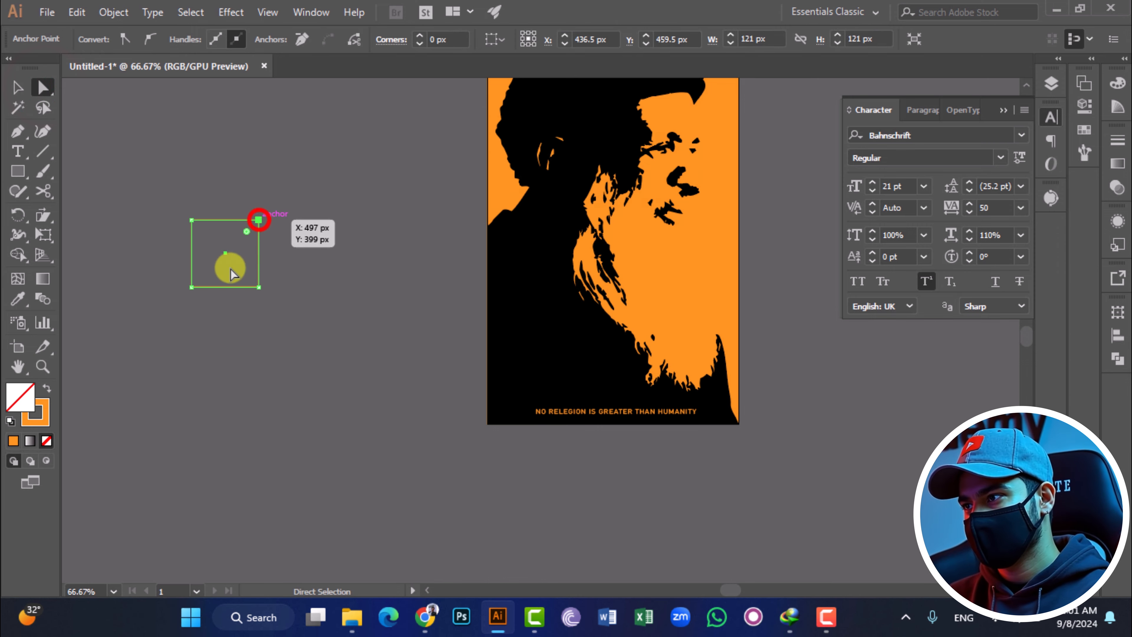
shift+click(194, 287)
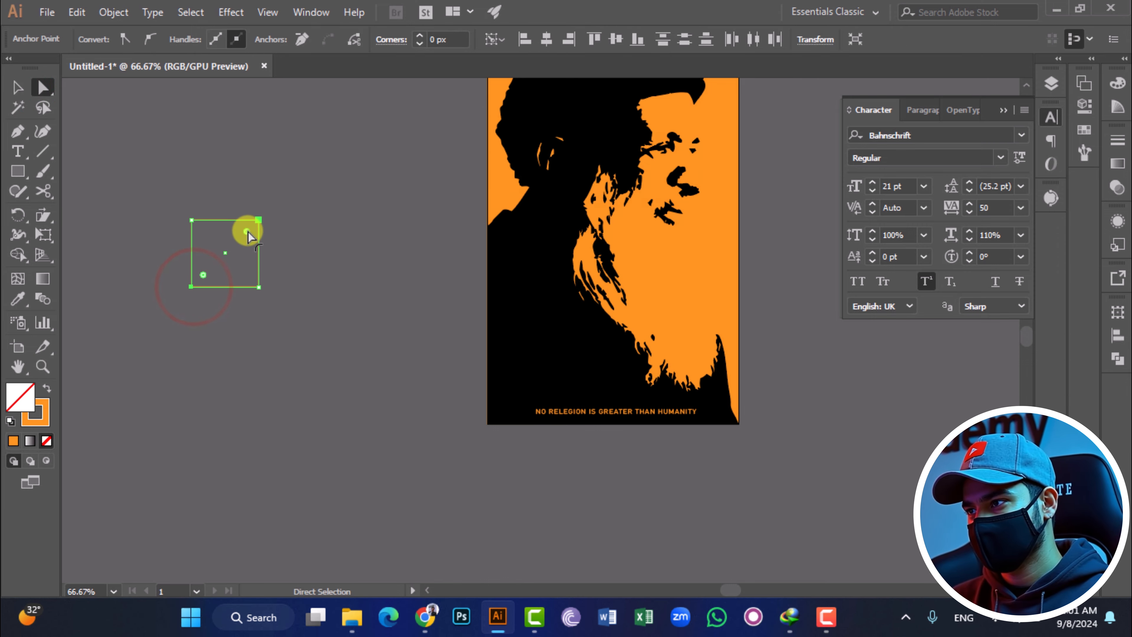
drag(240, 241, 240, 241)
click(17, 88)
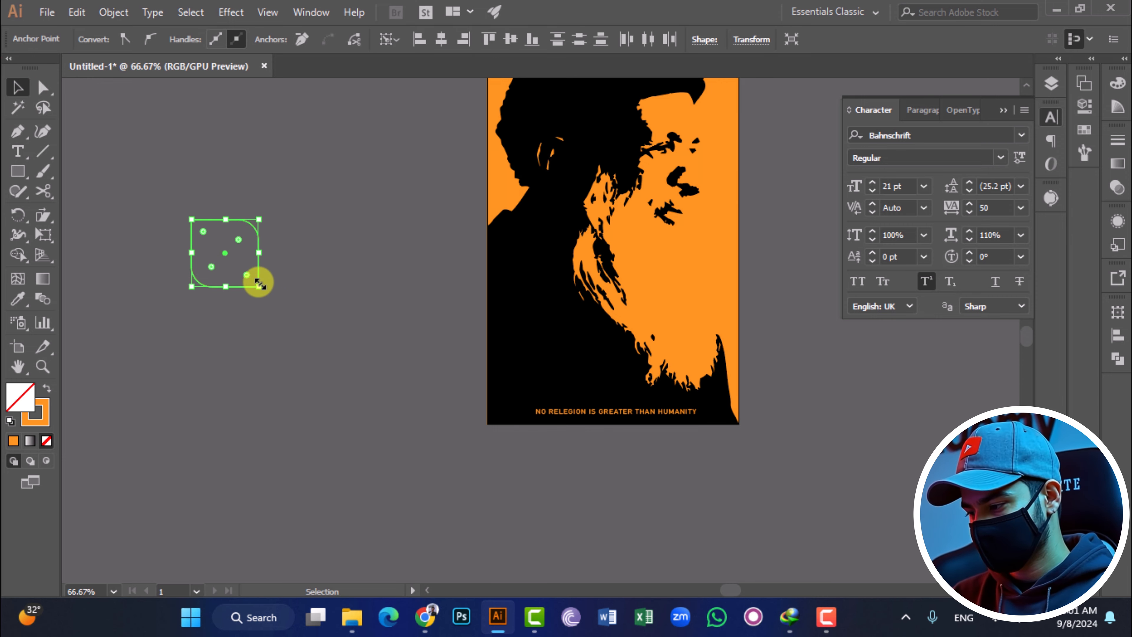
drag(239, 239, 233, 246)
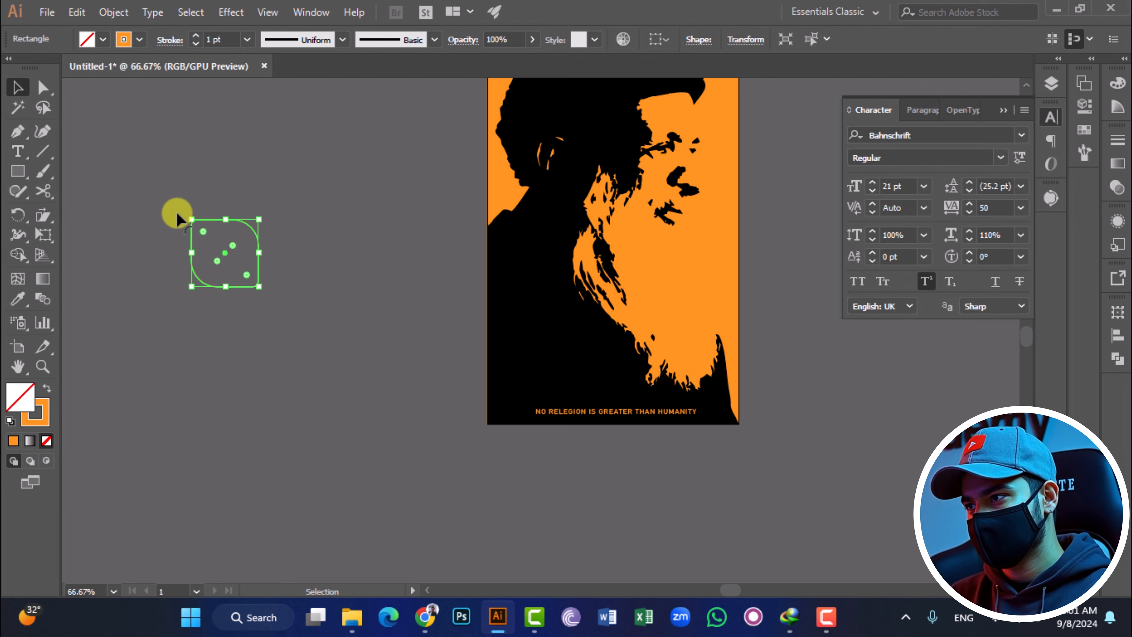
key(r)
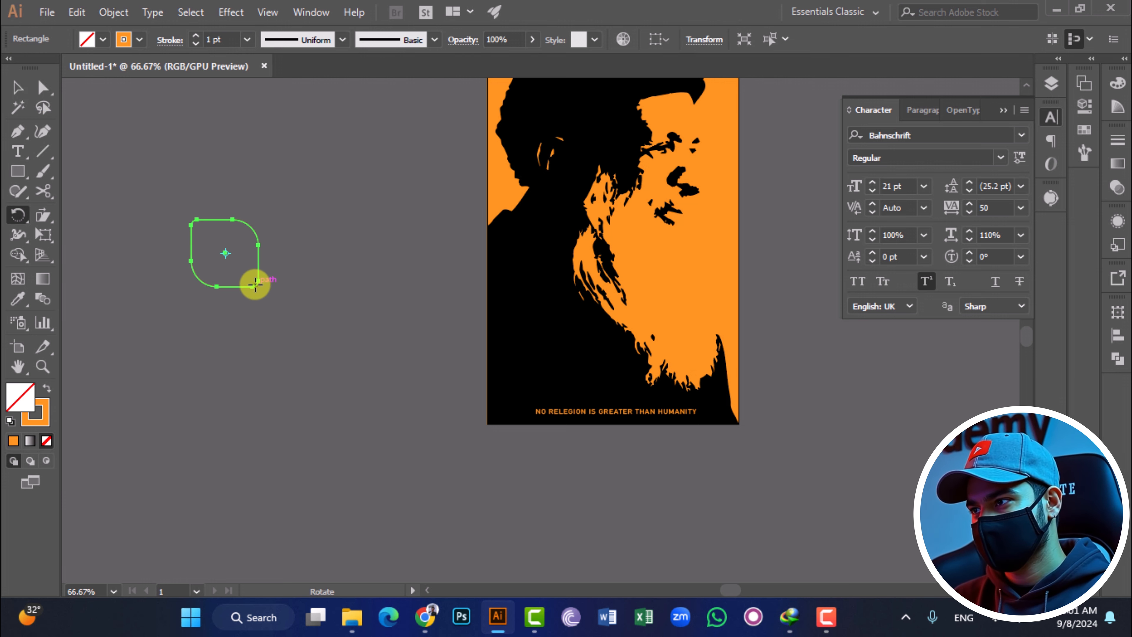
key(ctrl+z)
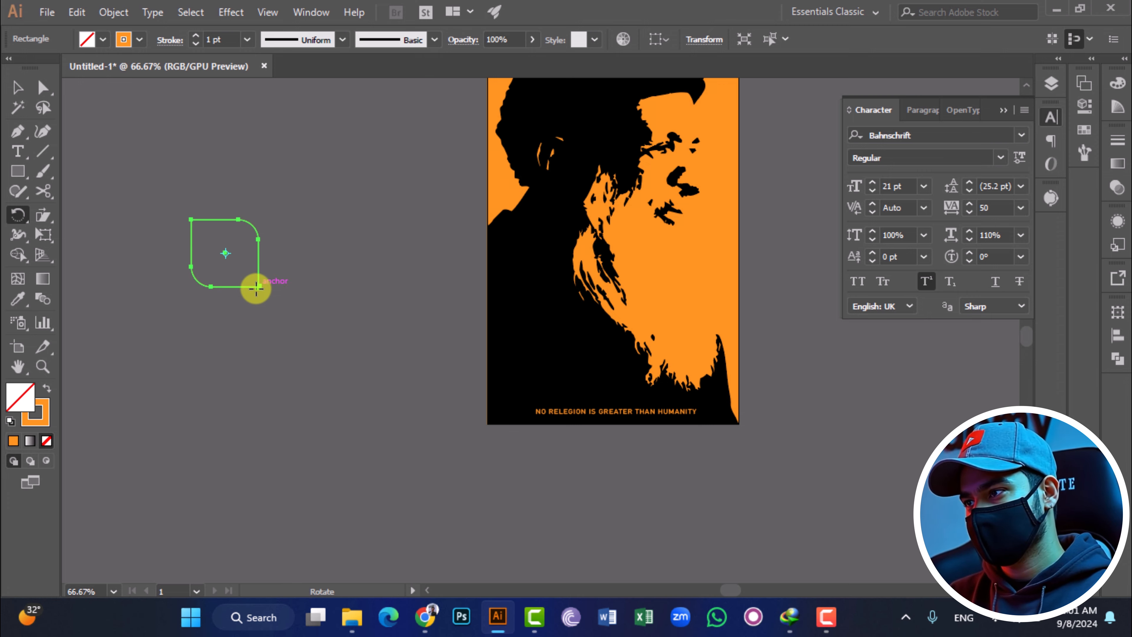
alt+click(258, 287)
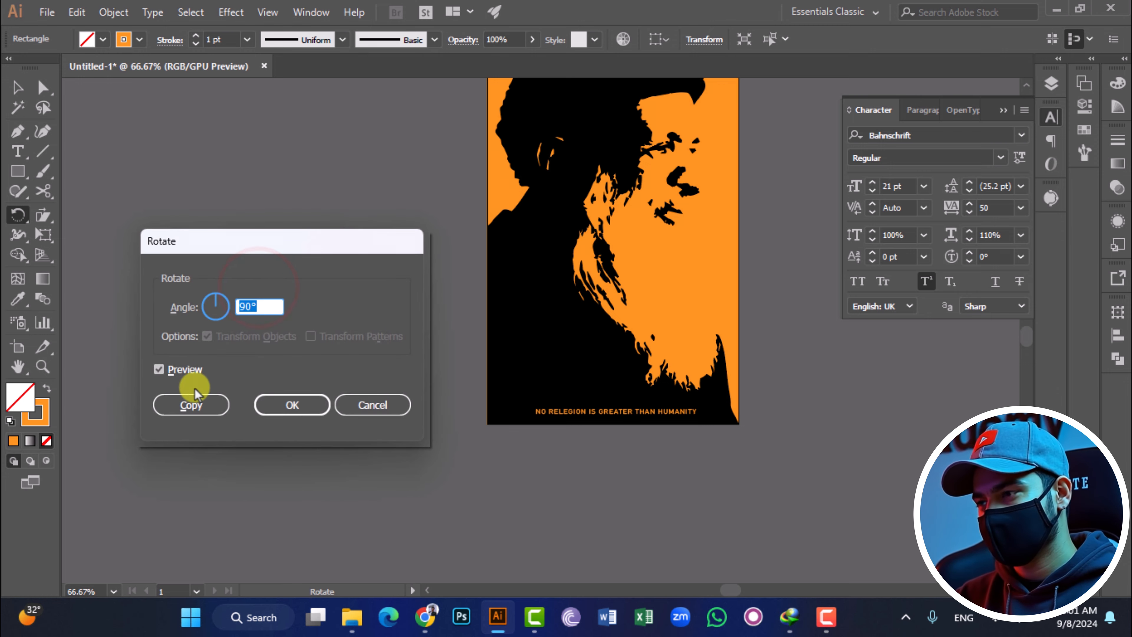
click(190, 404)
click(18, 107)
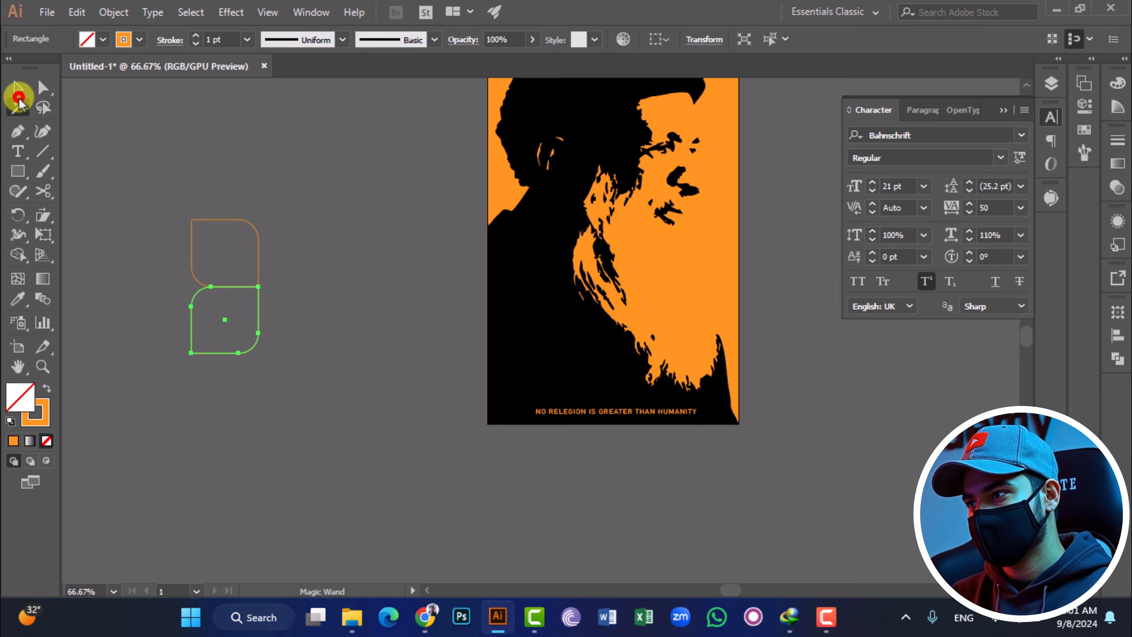
click(133, 193)
key(ctrl+d)
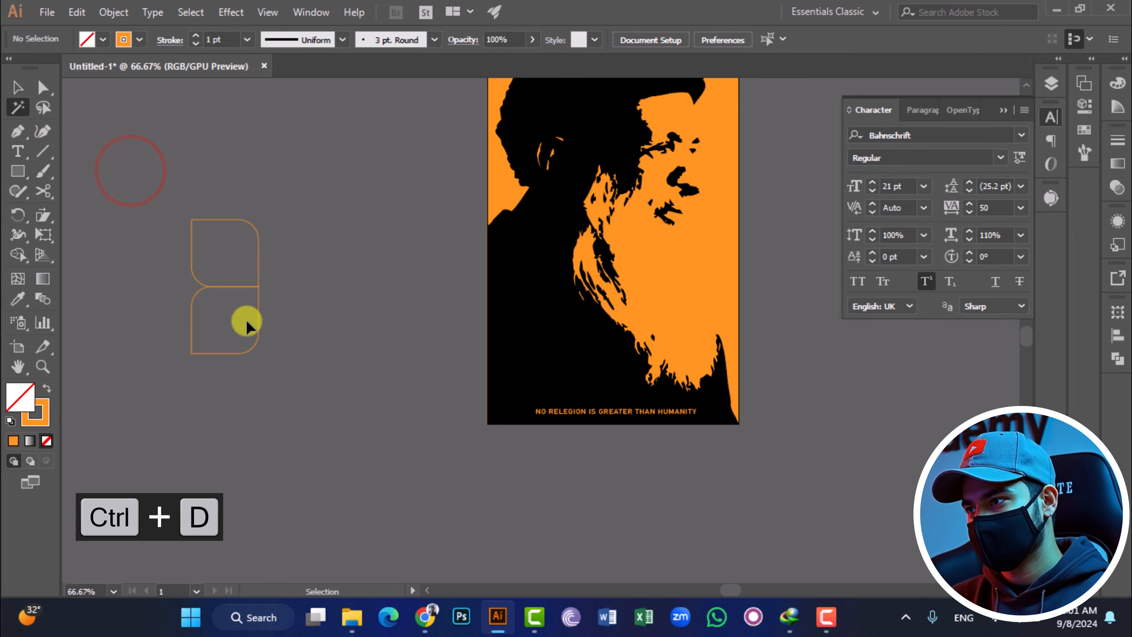
key(ctrl+z)
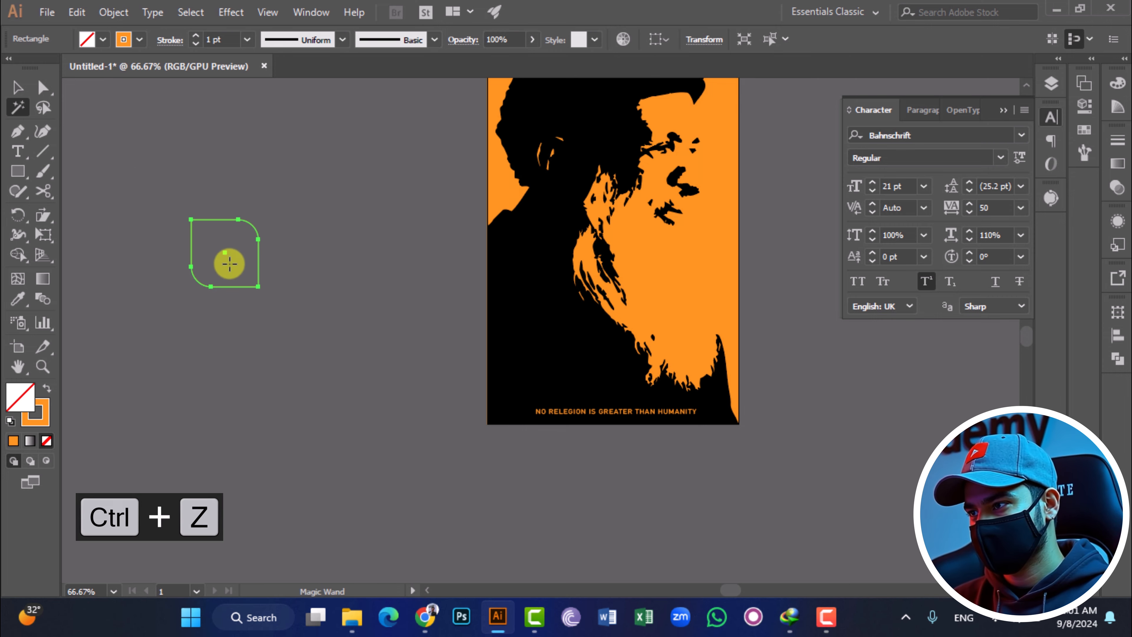
Step: Create a copy of the rounded square rotated 90° about its lower-right corner
key(r)
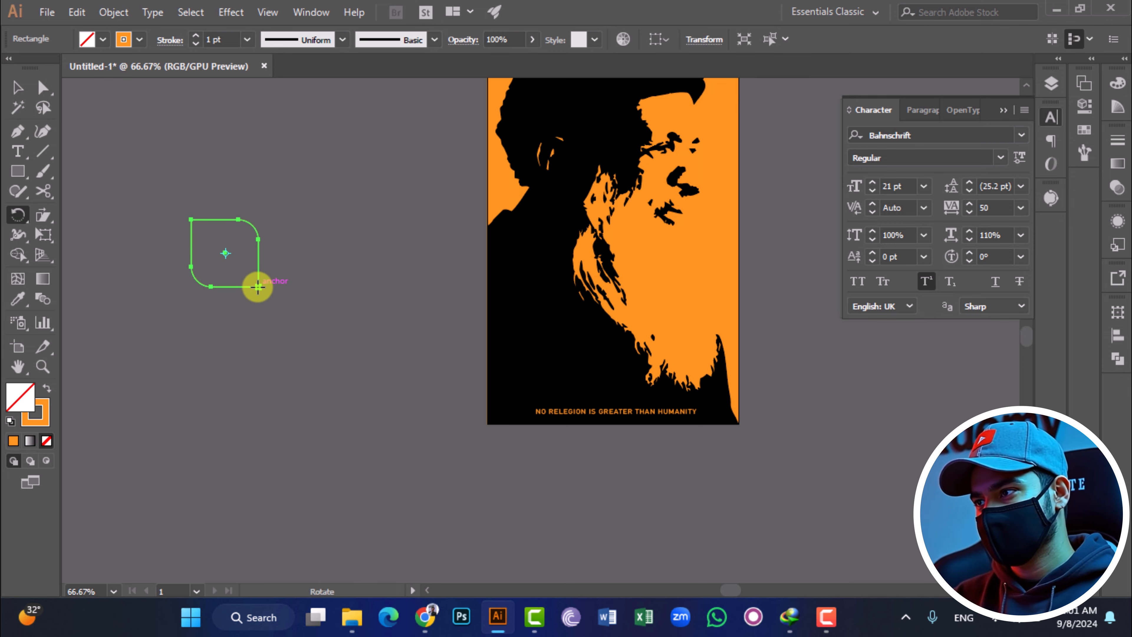
alt+click(257, 286)
click(186, 405)
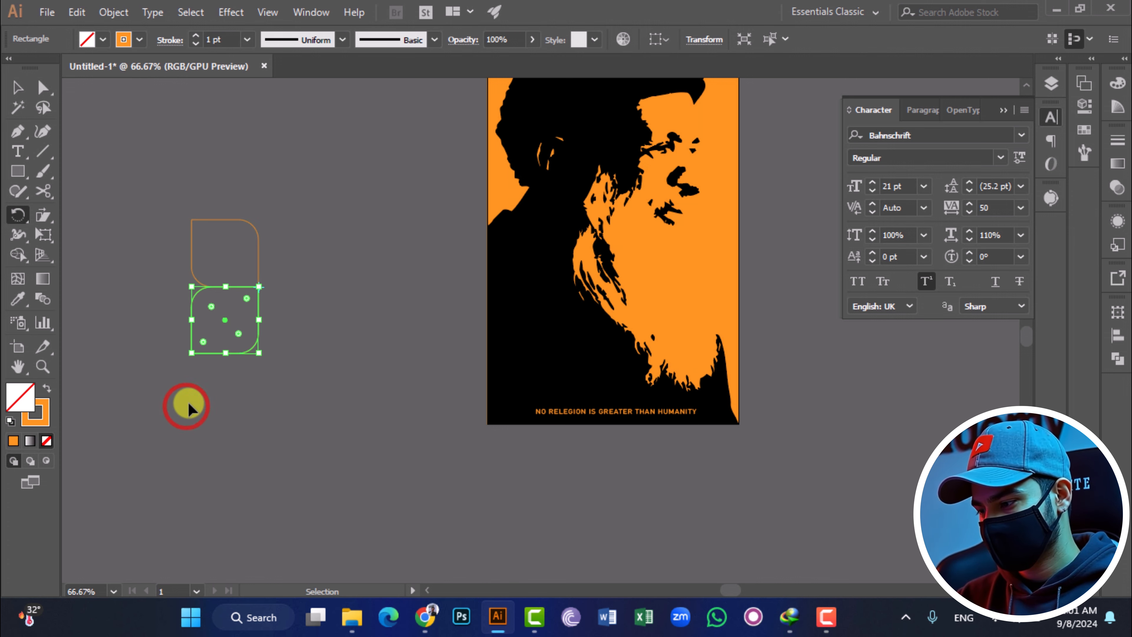
Step: Complete the four-petal pattern with two more 90° rotated copies, and overlay an in-place duplicate of all four shapes rotated 45°
key(ctrl+d)
key(ctrl+d)
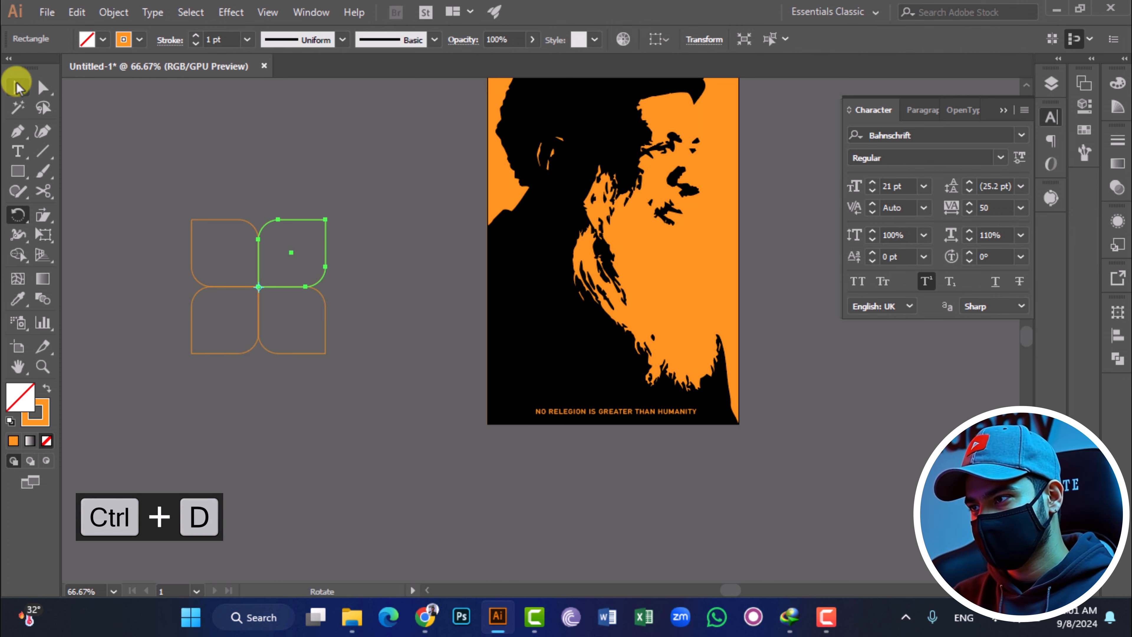
click(16, 87)
drag(168, 175, 349, 353)
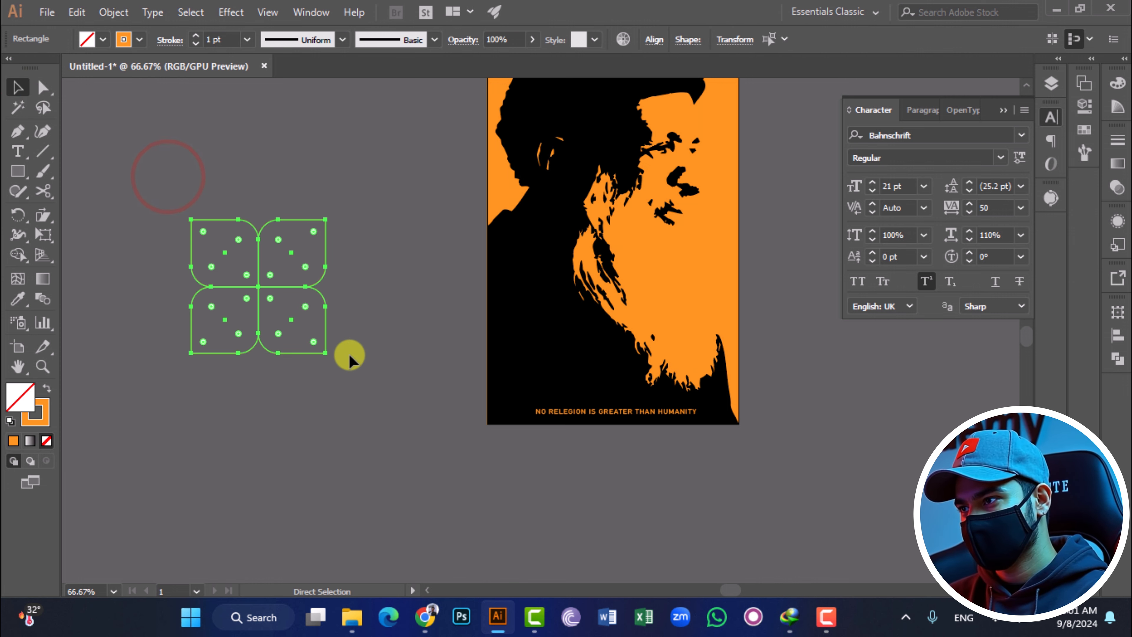
key(ctrl+c)
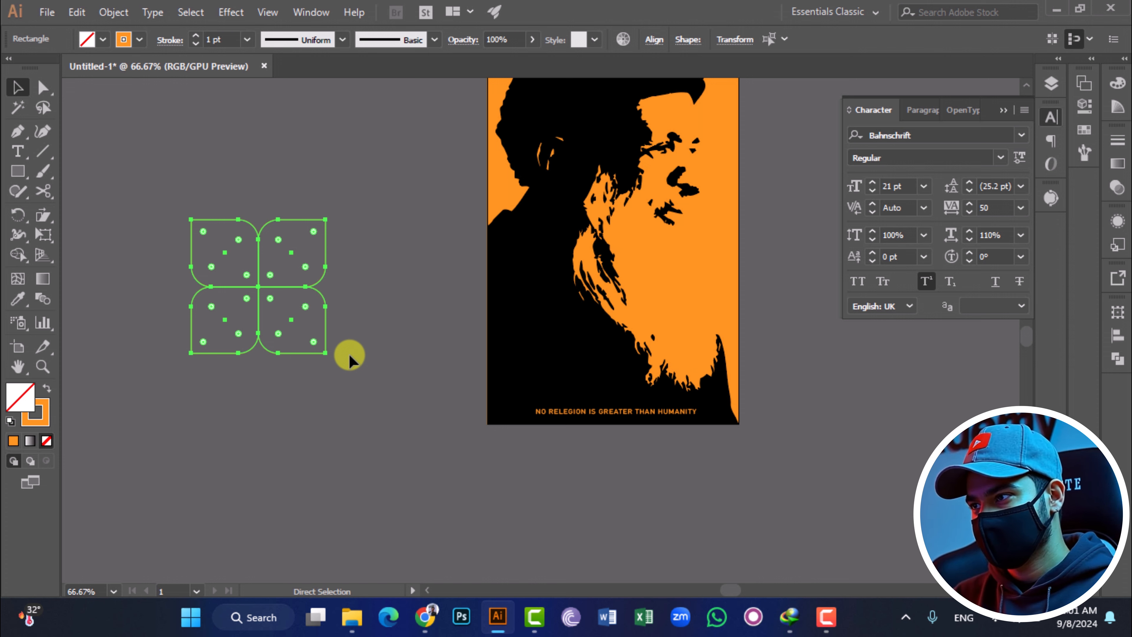
key(ctrl+f)
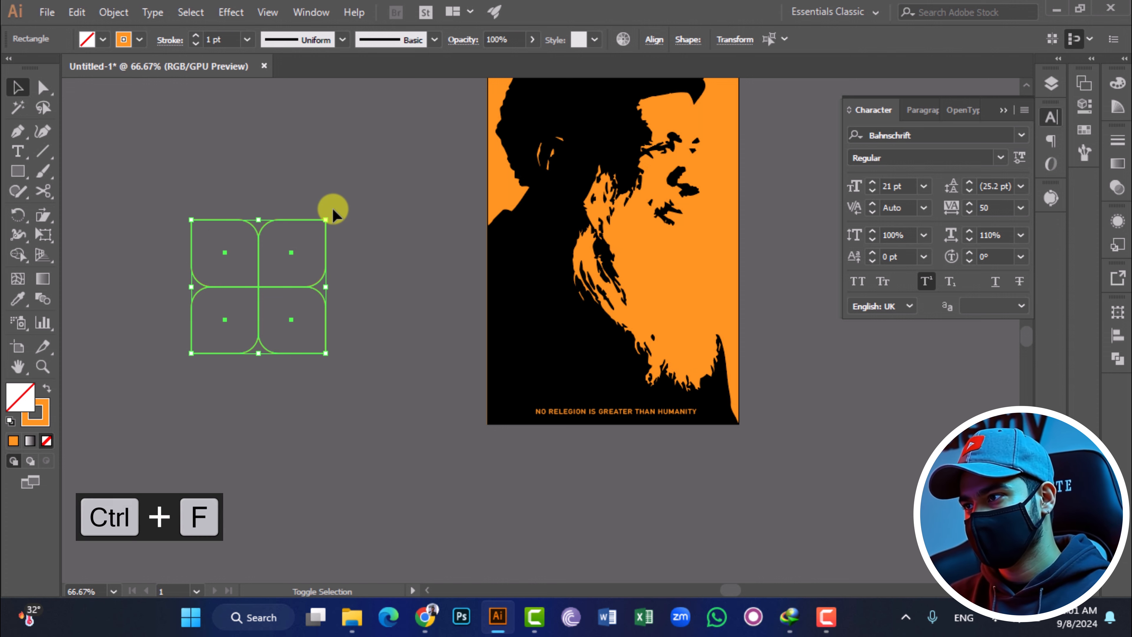
drag(332, 210, 356, 281)
click(387, 322)
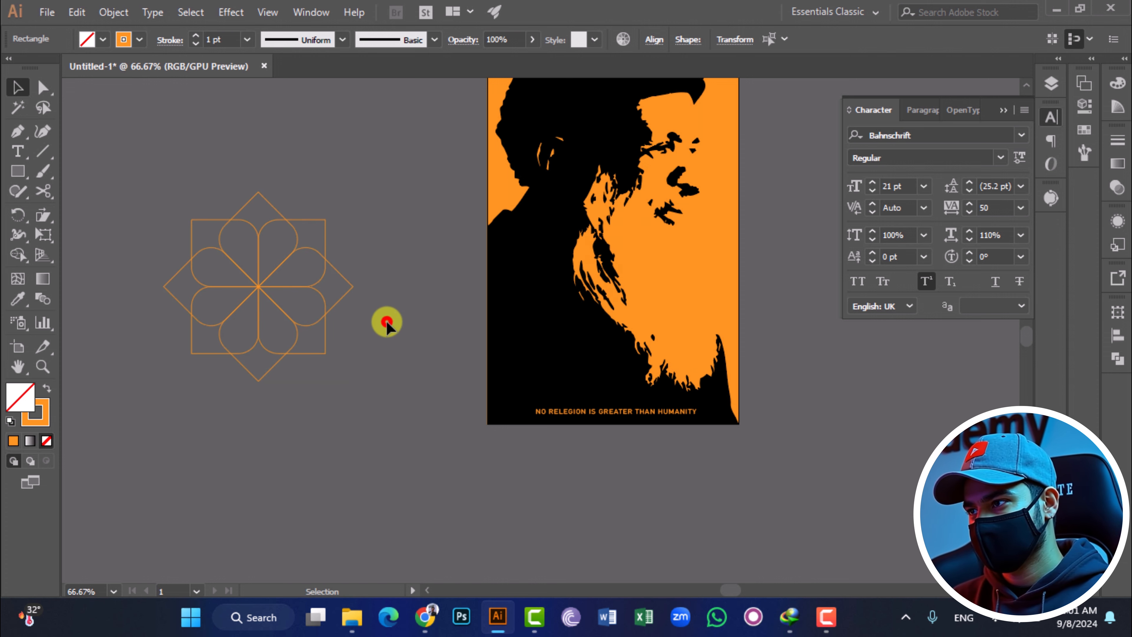
Step: Scale the whole ornament down about its centre to roughly a quarter of its size, with its orange outline at 1.4 pt
drag(225, 277, 152, 189)
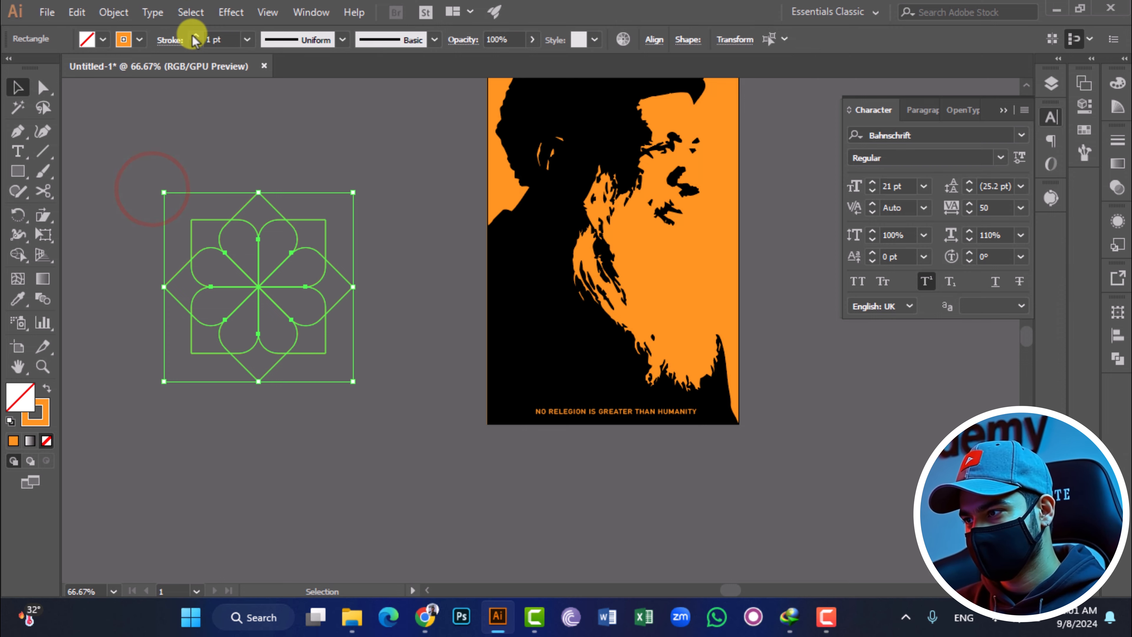
drag(352, 378, 292, 320)
click(317, 339)
drag(200, 240, 282, 345)
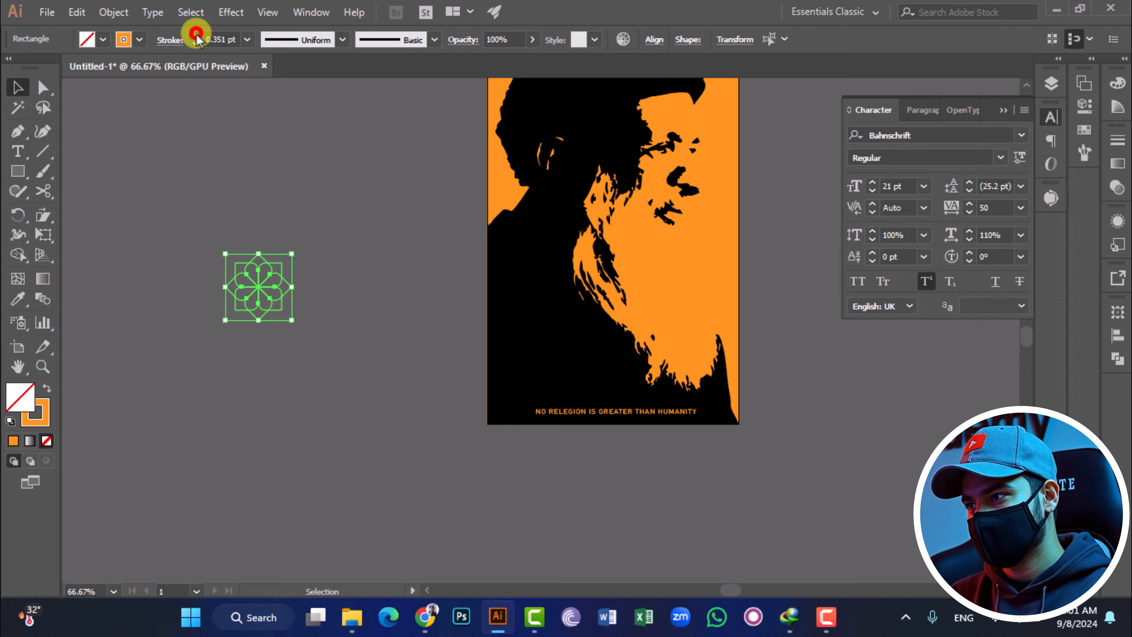
click(321, 203)
drag(200, 242, 283, 310)
click(297, 314)
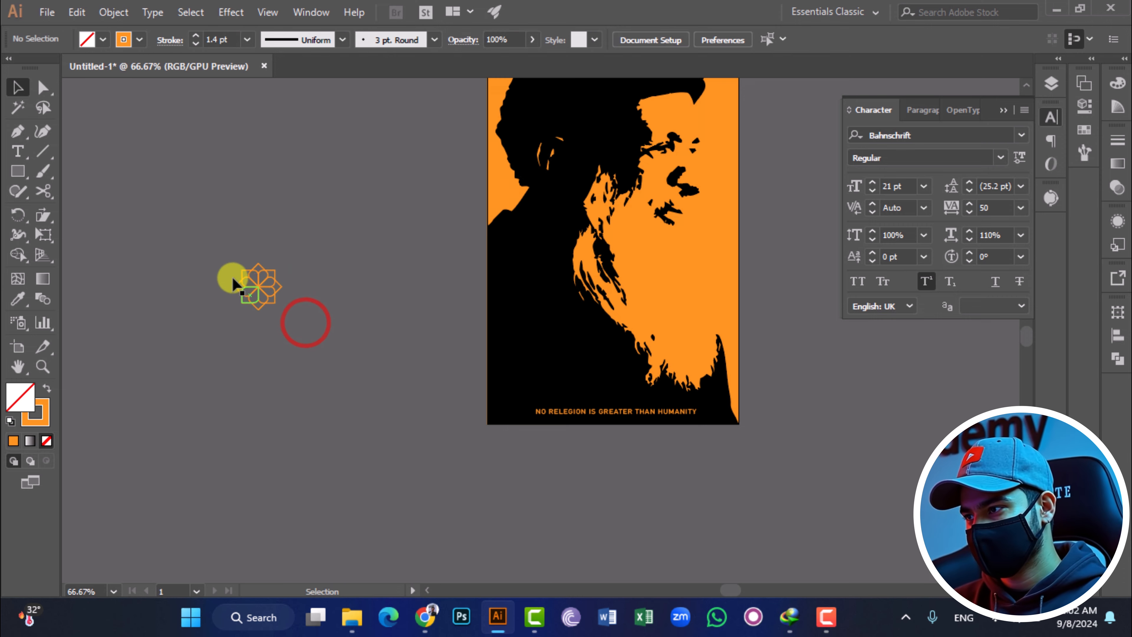
key(ctrl+f)
click(358, 317)
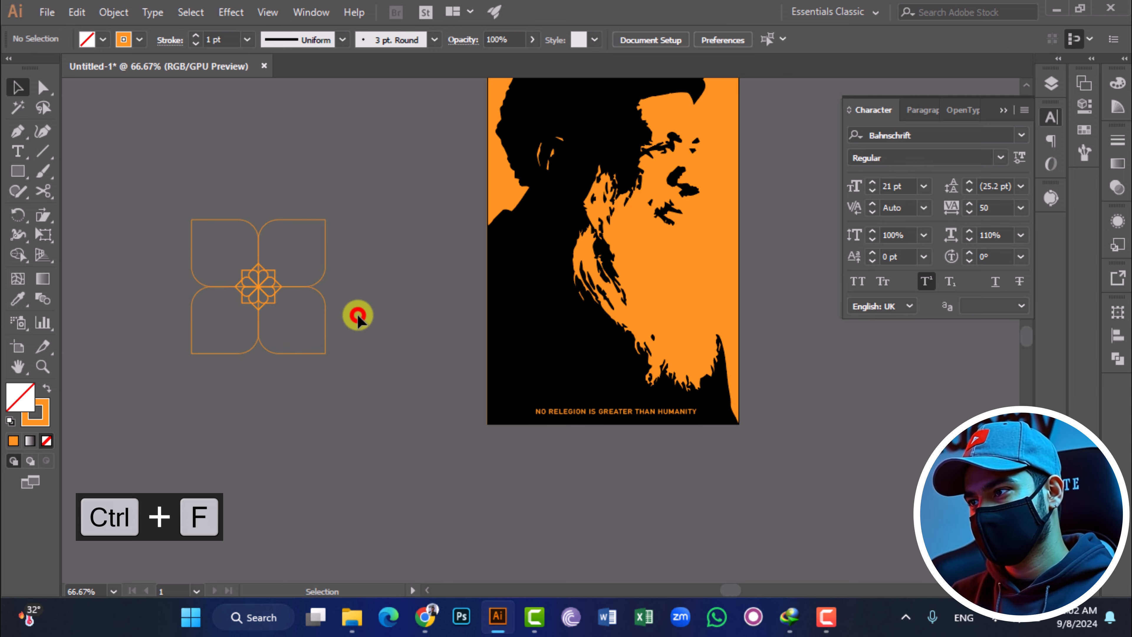
key(ctrl+z)
Step: Group the ornament, place it on the black area just above the poster's text line, and scale it to about half size
click(254, 282)
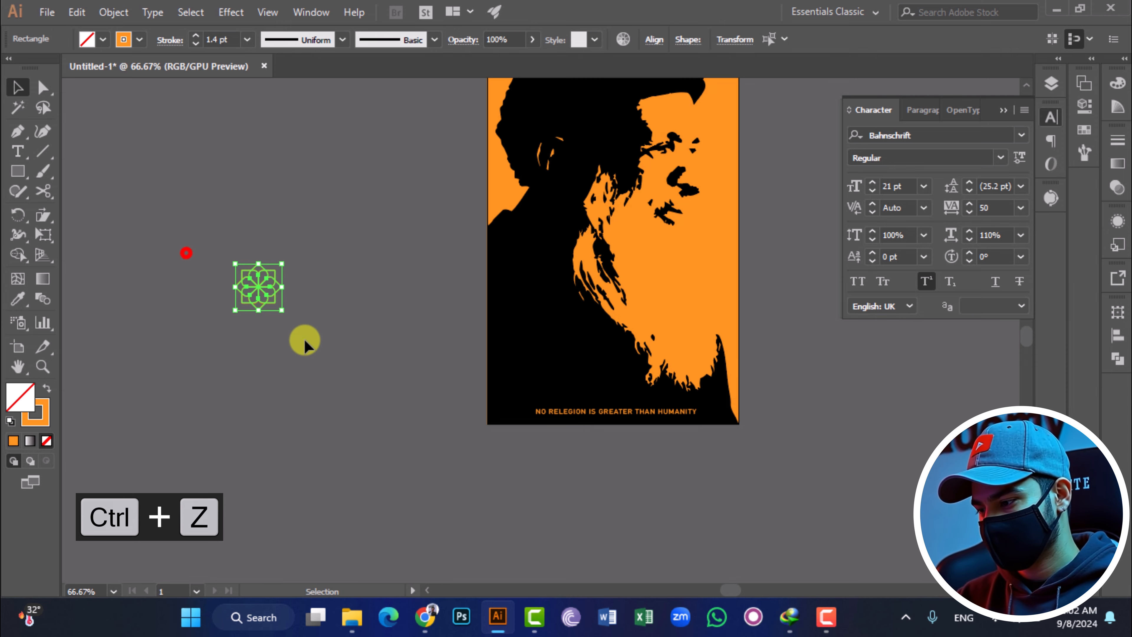
click(323, 325)
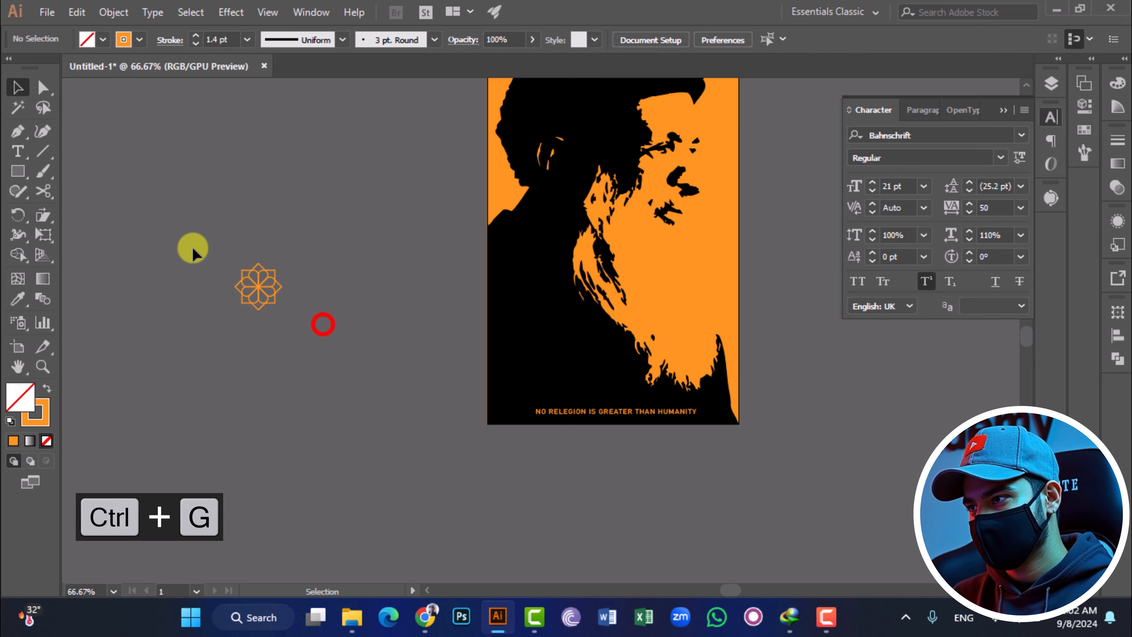
mouse_move(260, 297)
mouse_down()
mouse_move(562, 354)
mouse_move(653, 405)
mouse_move(639, 393)
mouse_up()
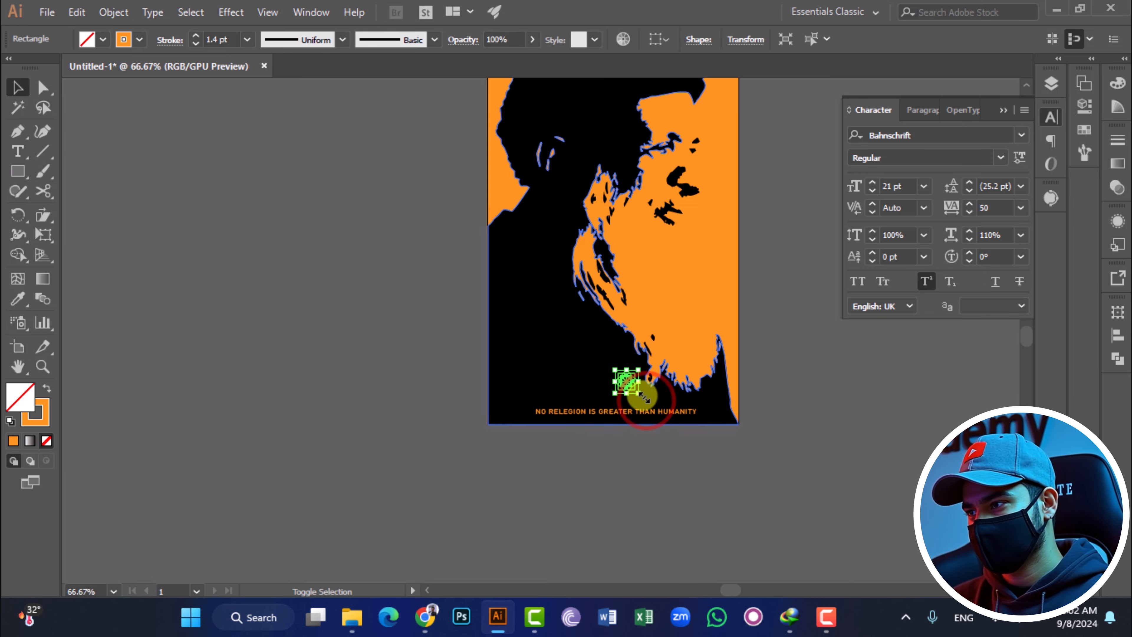
click(820, 451)
Step: Shift the small ornament horizontally towards the poster's centre line, keeping it level above the text
scroll(664, 412, up, 3)
drag(510, 286, 516, 328)
scroll(526, 464, down, 4)
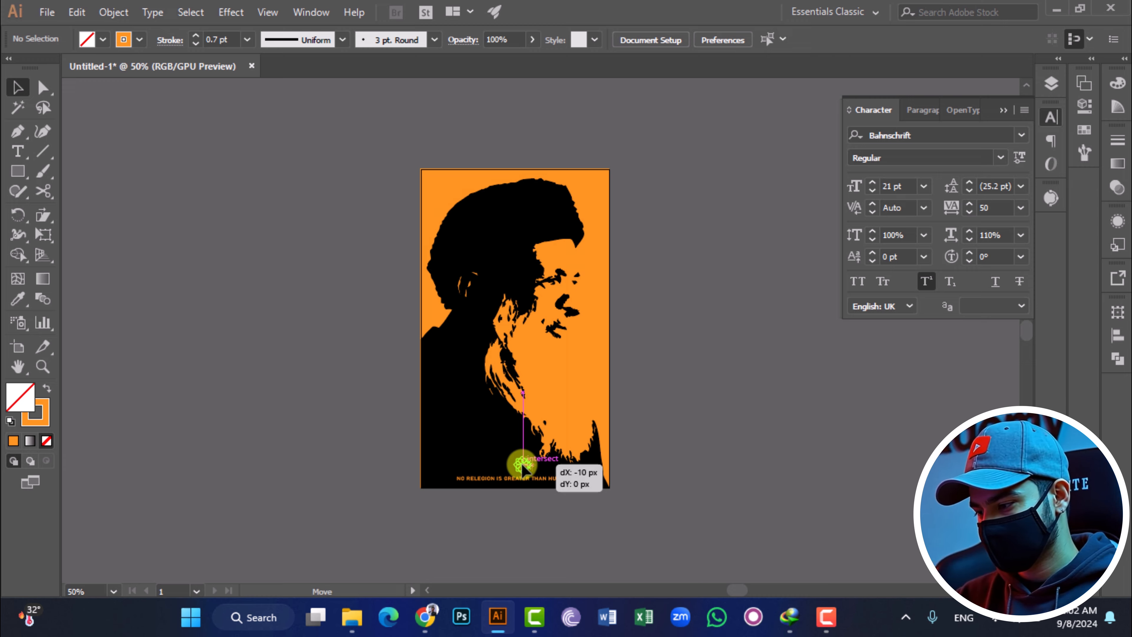